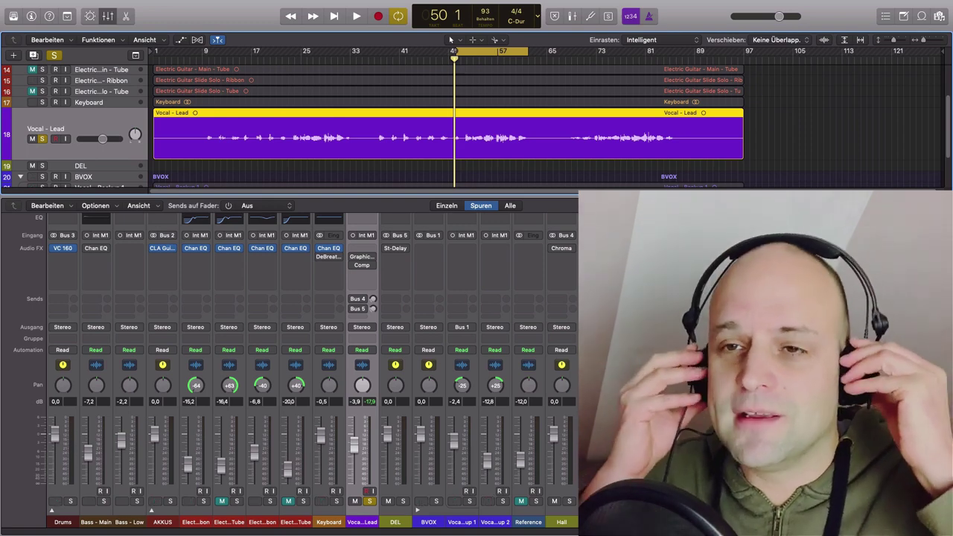
Step: Play the soloed Vocal - Lead track, take it out of solo to hear it in the full mix, and stop playback
key("space")
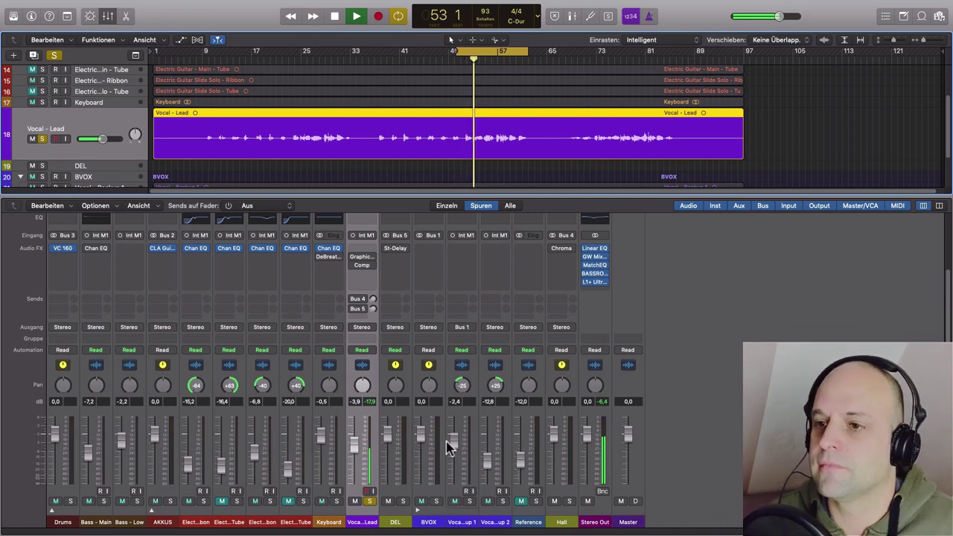
left_click(370, 501)
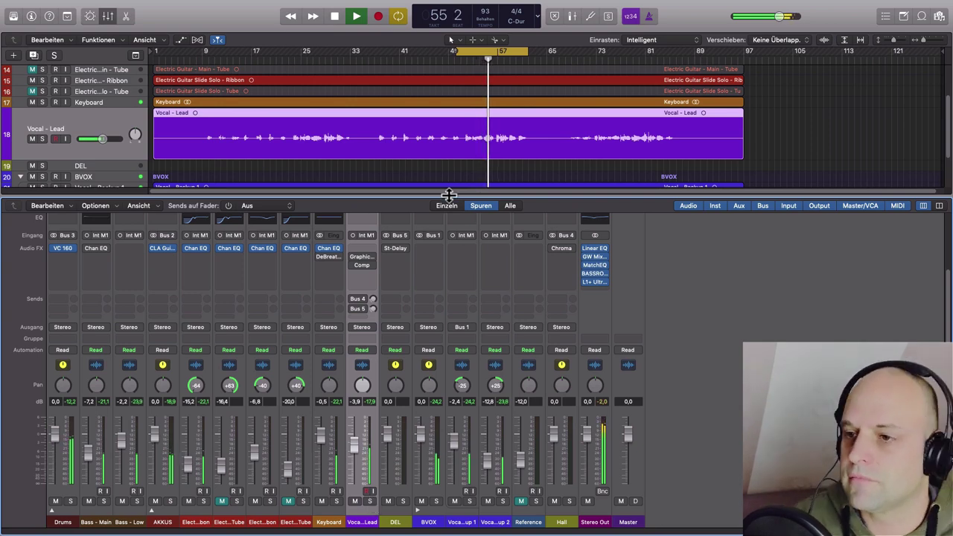
key("space")
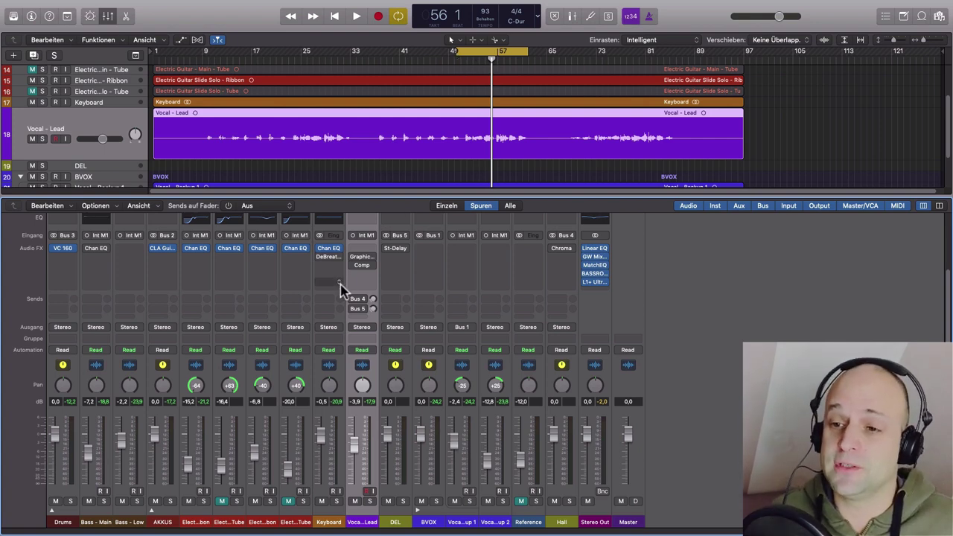
Step: Enable the graphic EQ, Comp and the Bus 4 and Bus 5 sends on Vocal - Lead plus Chroma on Hall, and audition the mix
left_click(354, 266)
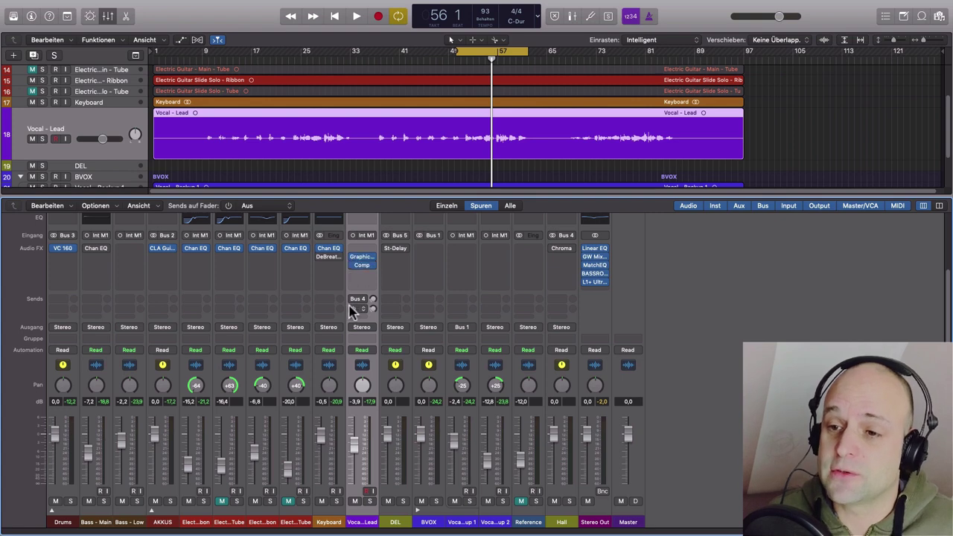
left_click(354, 299)
left_click(356, 308)
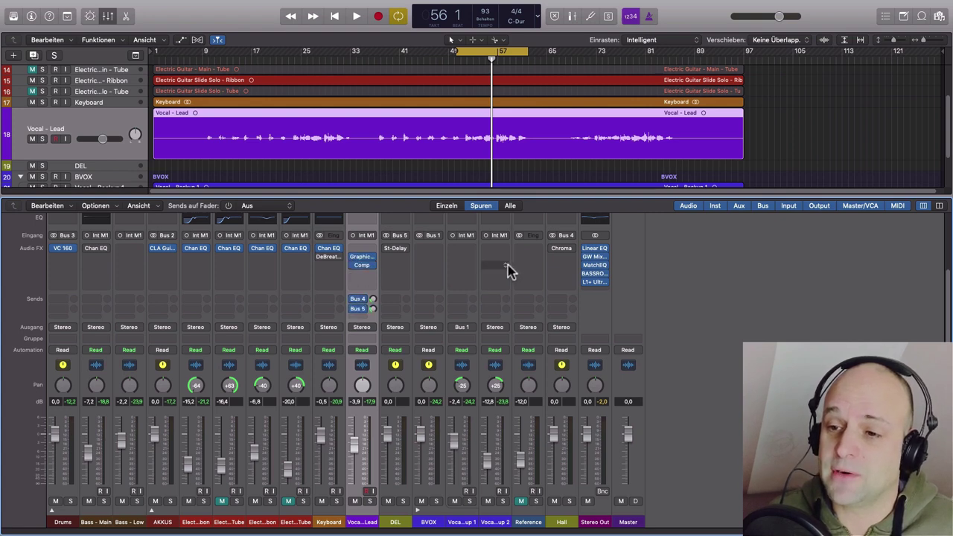
left_click(552, 250)
key("space")
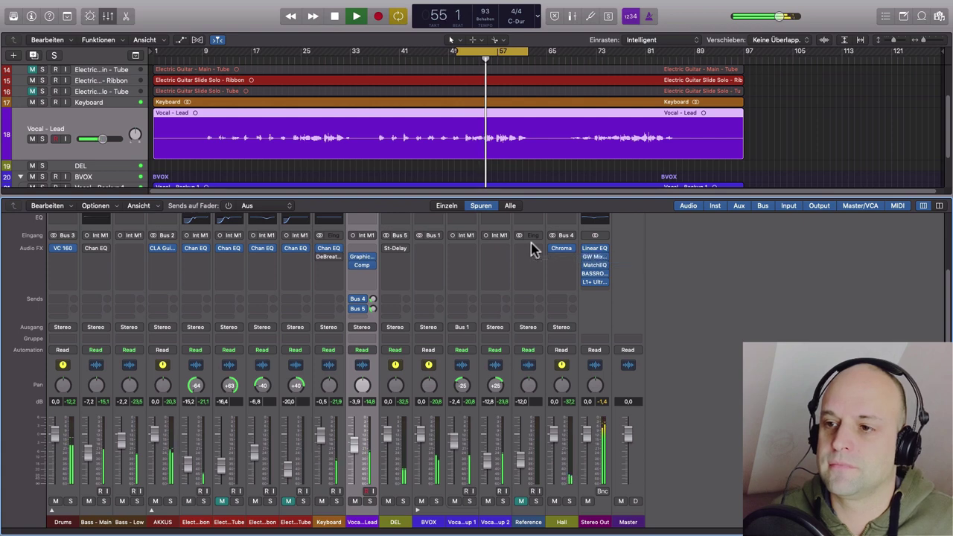
key("space")
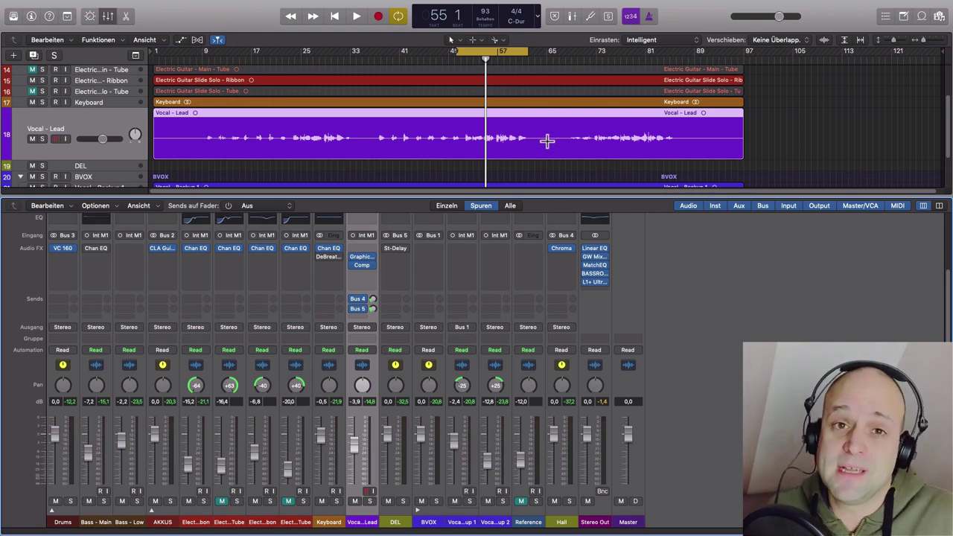
Step: Move the DeBreath plug-in from the Keyboard channel to the first audio effect slot of Vocal - Lead
left_click_drag(329, 257, 362, 252)
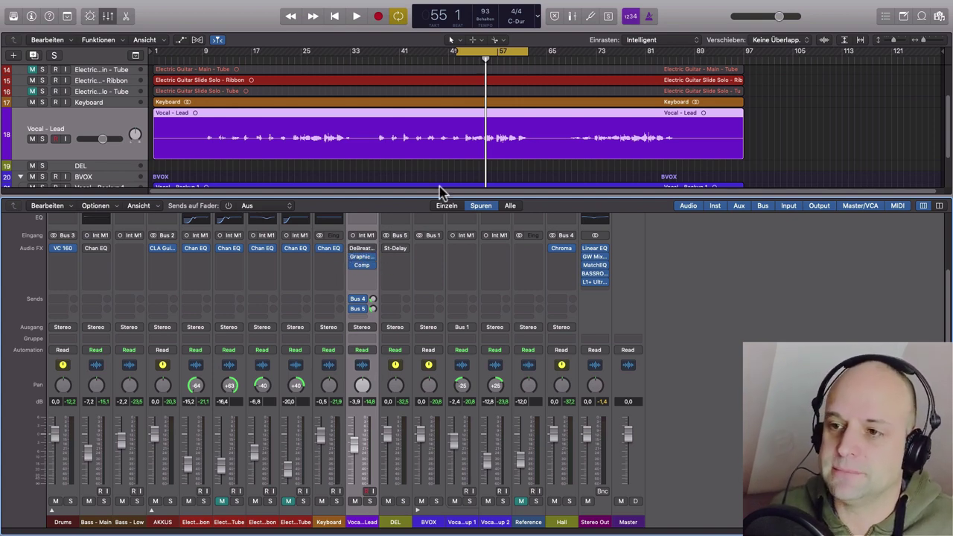
left_click_drag(445, 130, 538, 154)
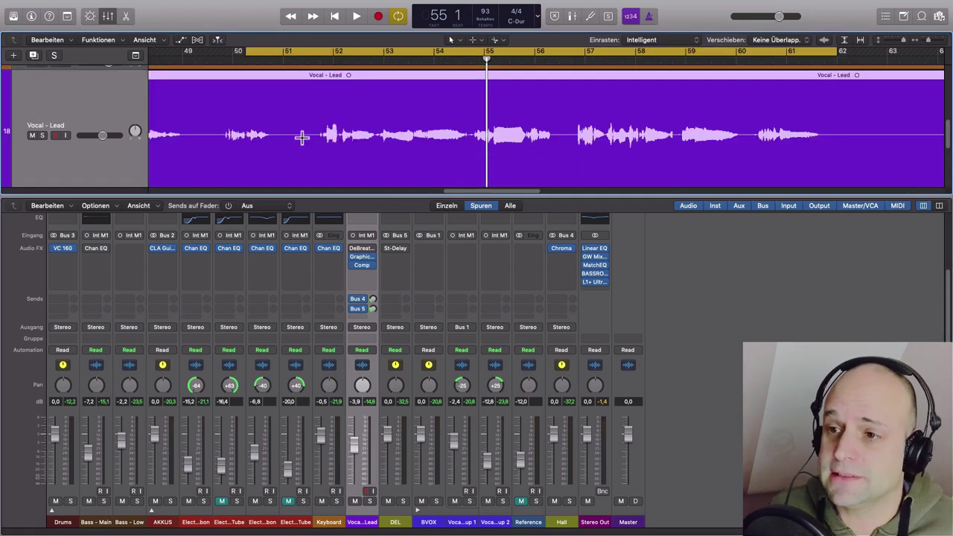
Step: Try a volume automation dip to about -8.2 dB on Vocal - Lead just before bar 57, and undo it
key("a")
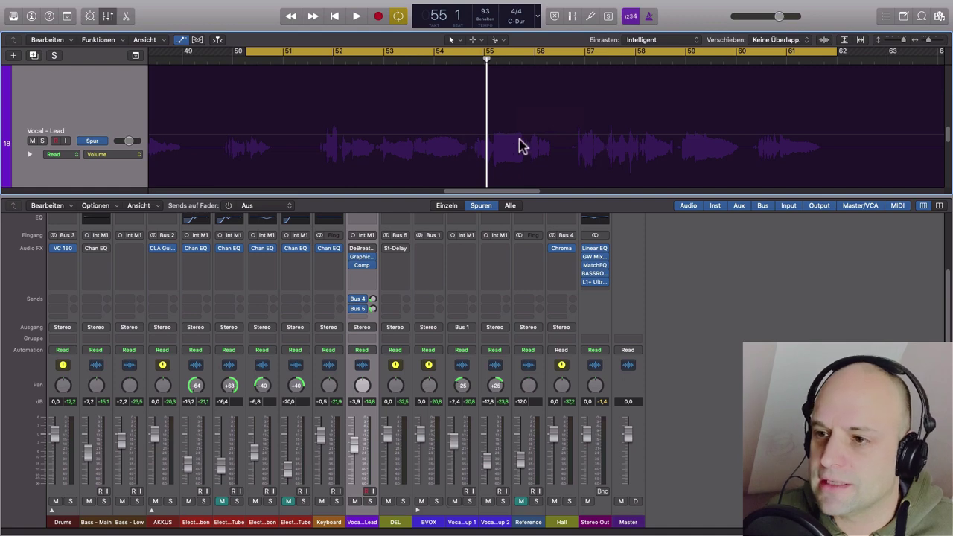
left_click(559, 140)
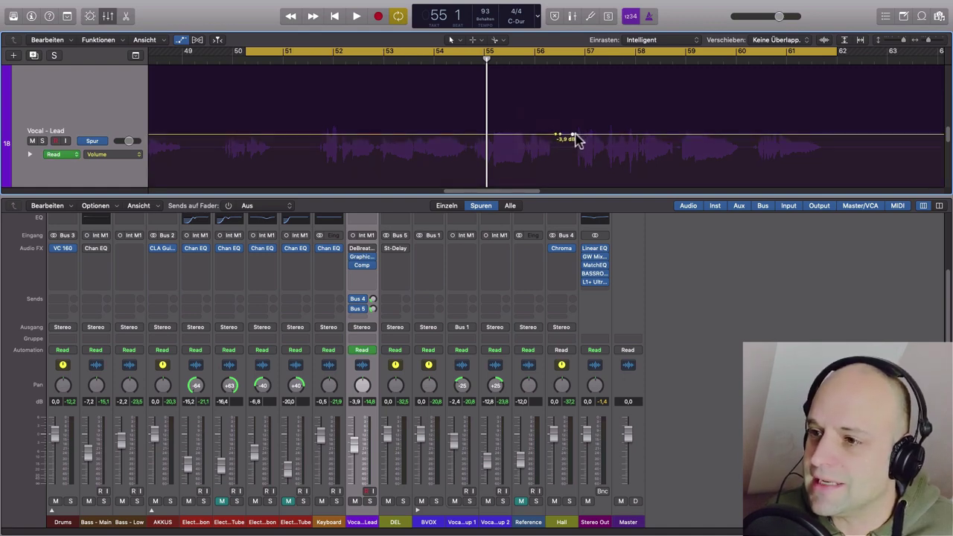
left_click_drag(568, 140, 561, 168)
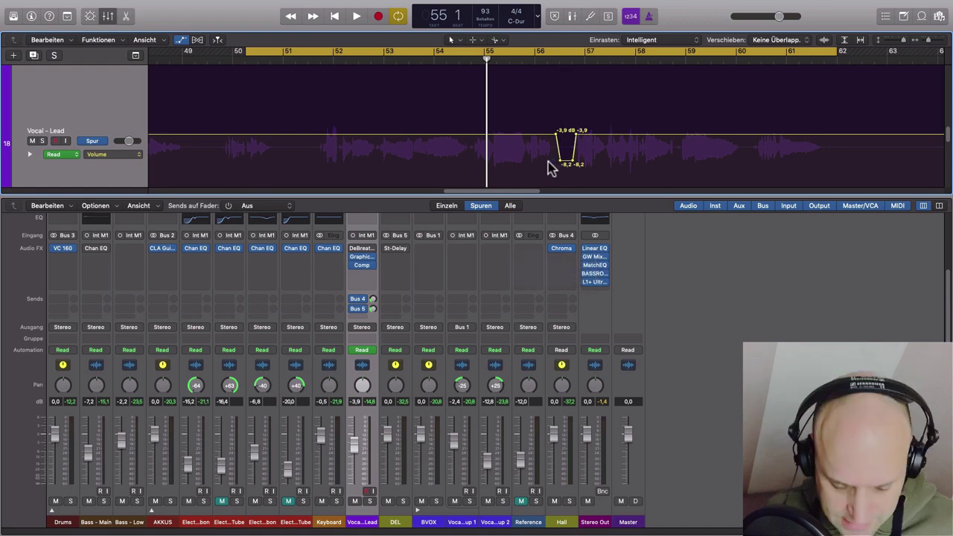
key("super+z")
key("super+z")
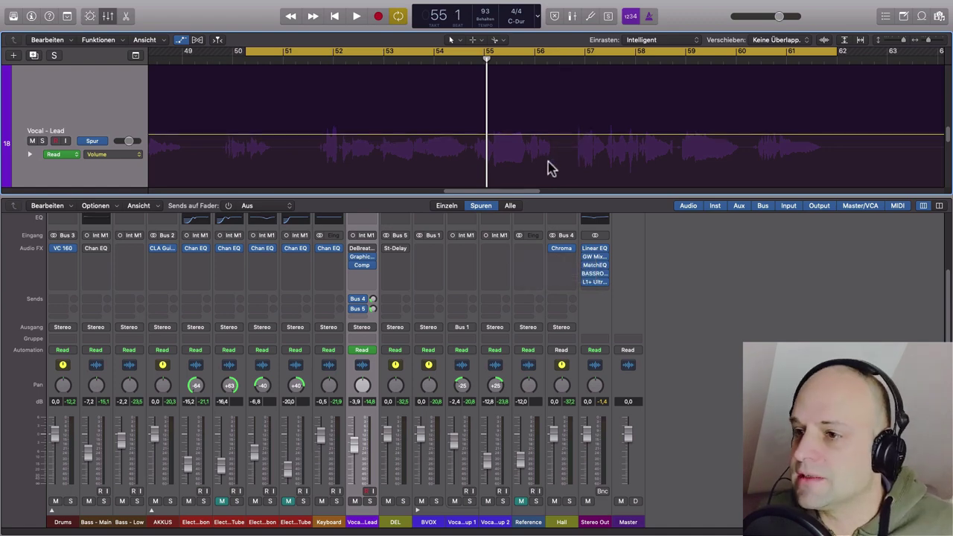
key("a")
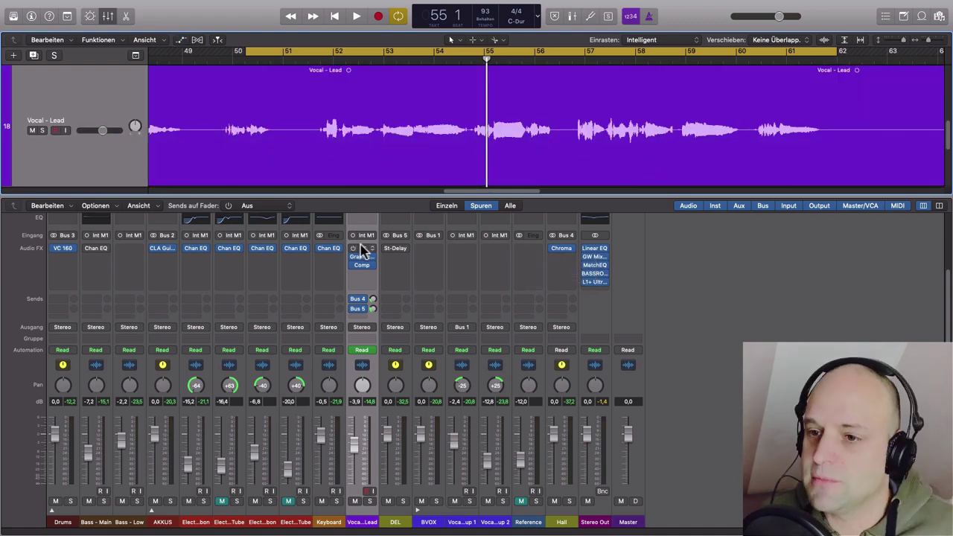
Step: Activate the DeBreath plug-in on Vocal - Lead and open its window clear of the vocal waveform
mouse_move(361, 254)
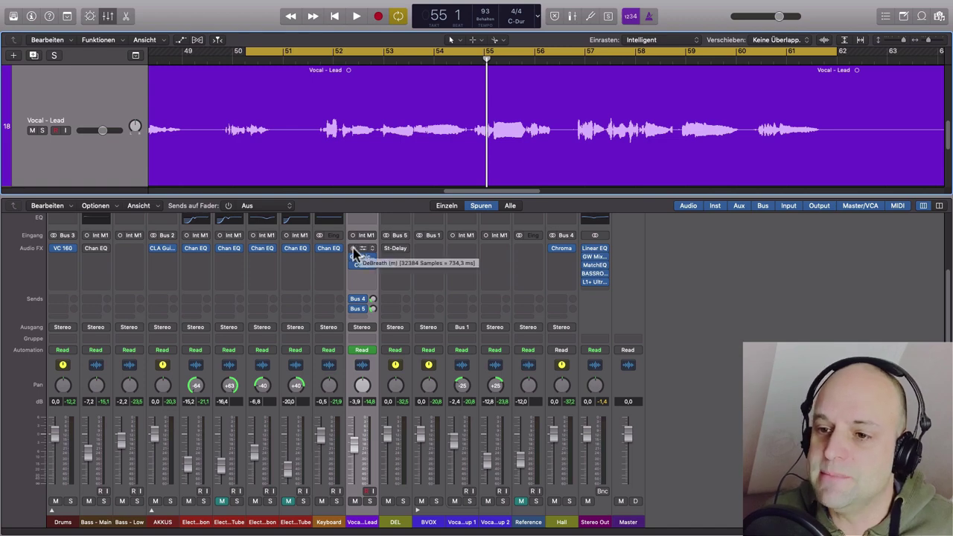
left_click(362, 254)
left_click_drag(158, 50, 832, 254)
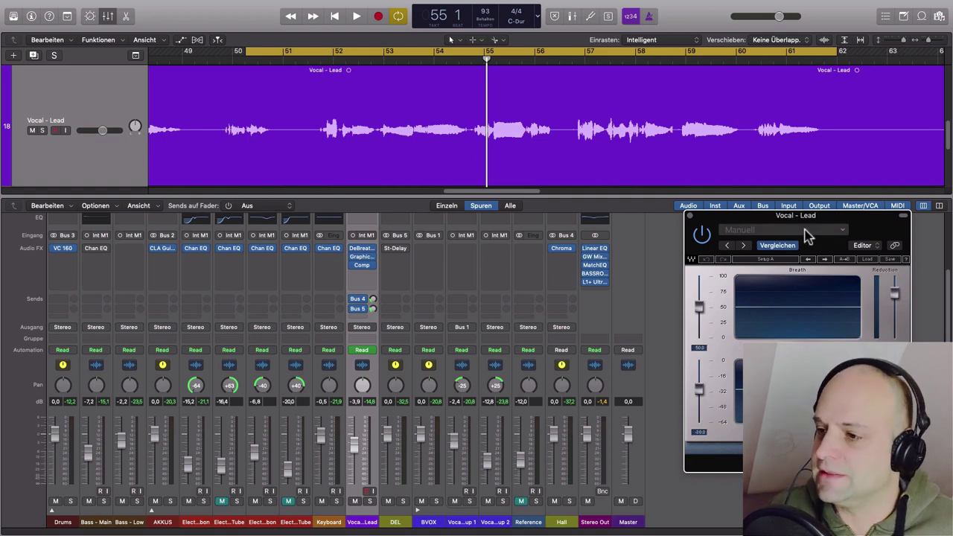
left_click_drag(818, 218, 665, 196)
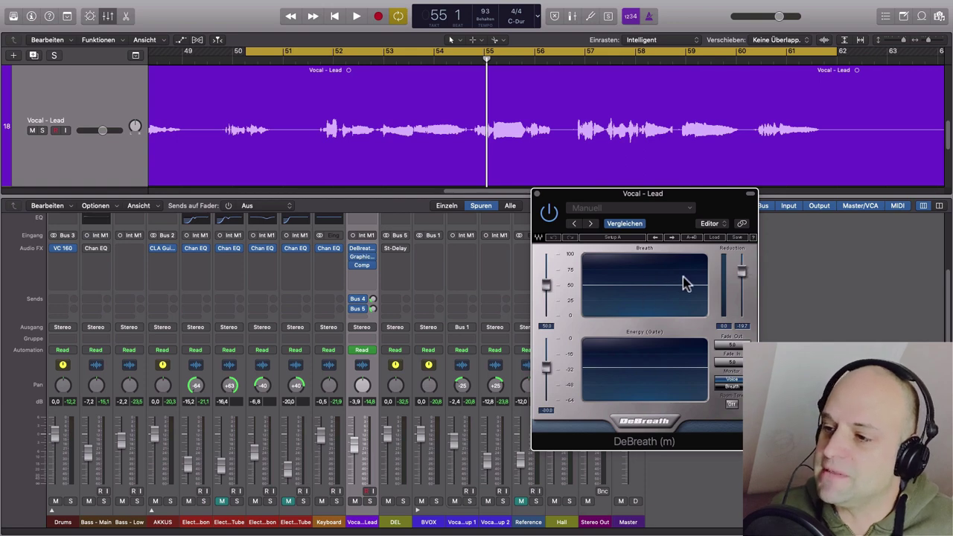
Step: Solo Vocal - Lead during playback to audition DeBreath's breath reduction, and close the plug-in once playback is stopped
key("space")
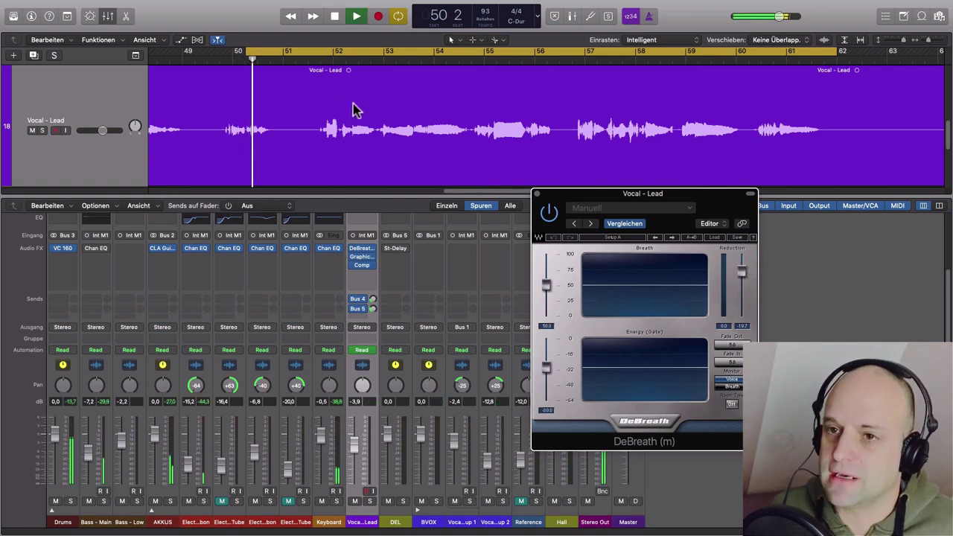
left_click(369, 501)
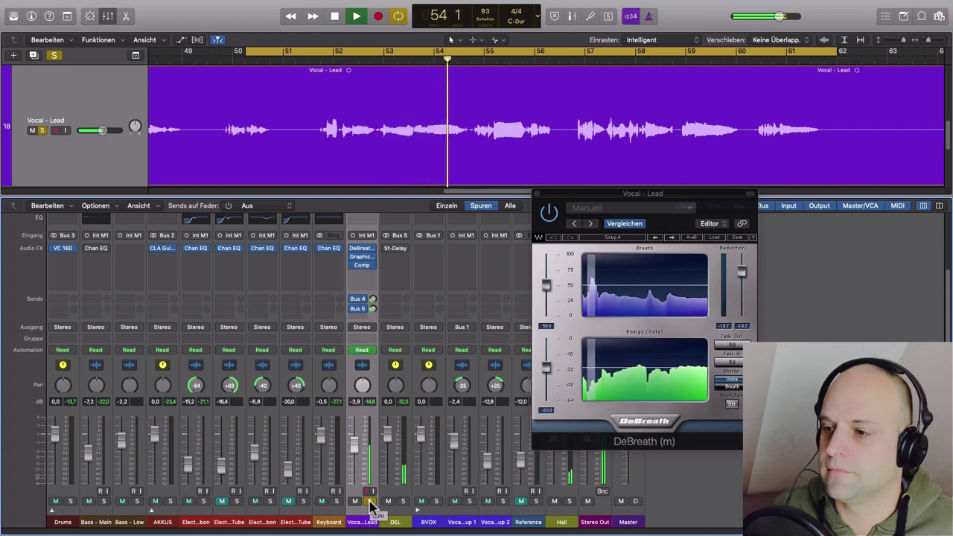
key("space")
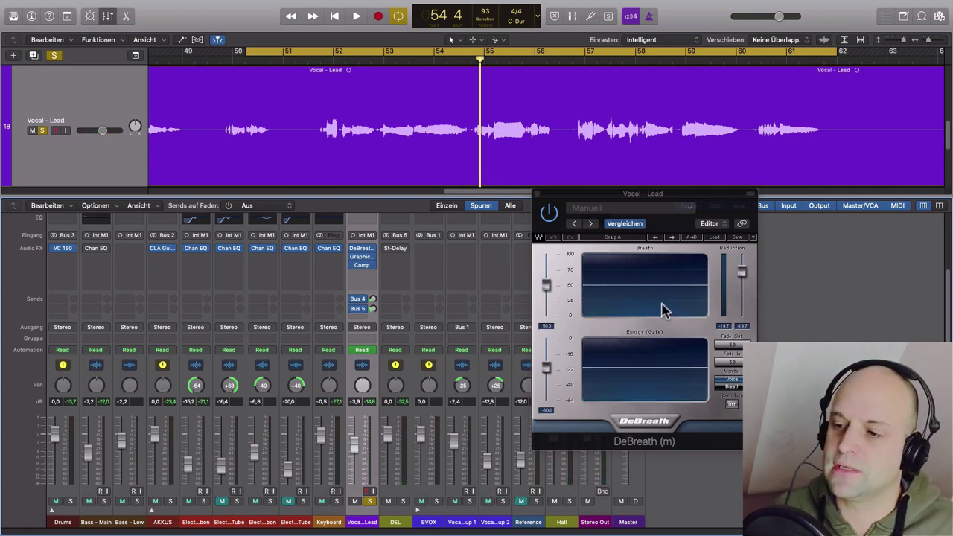
left_click(538, 194)
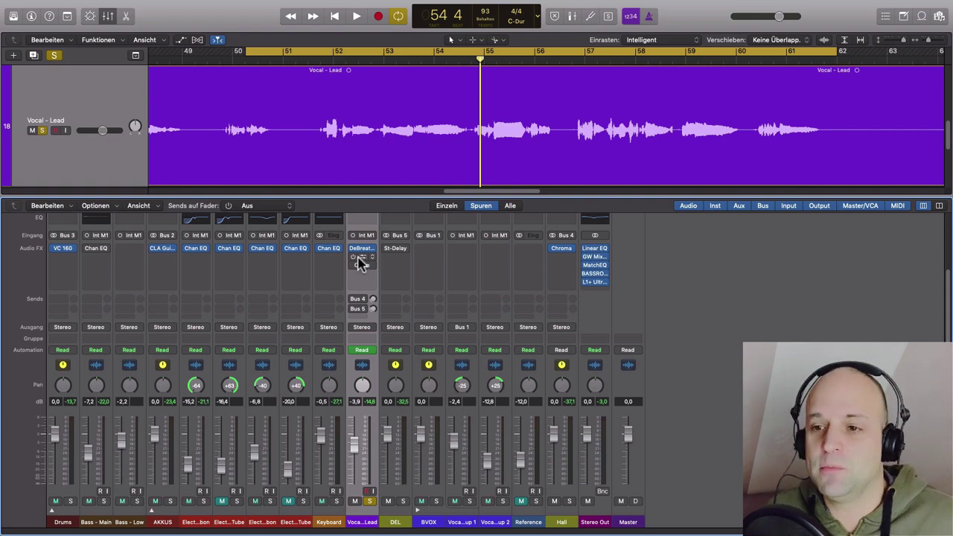
Step: Add a Channel EQ to Vocal - Lead and open its window below the vocal waveform
scroll(361, 256, "up", 2)
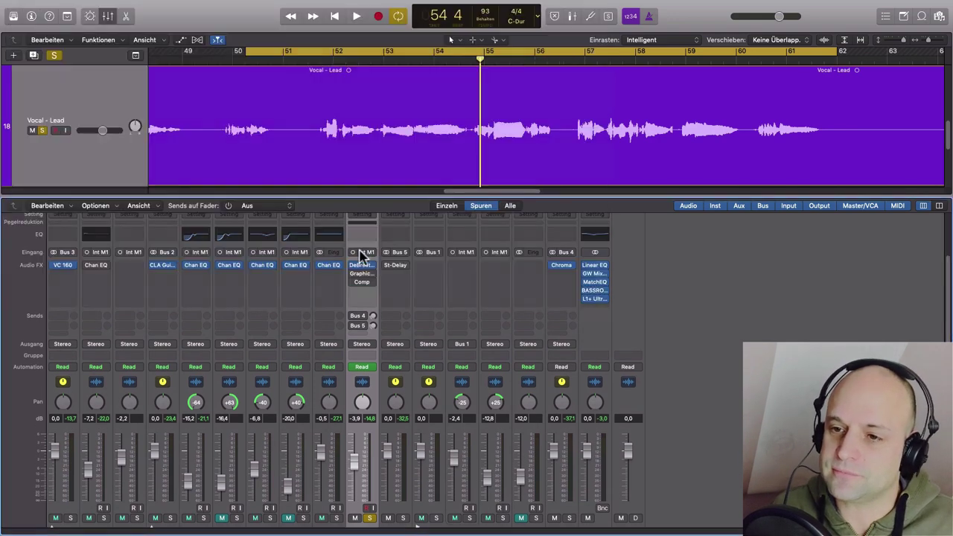
double_click(363, 236)
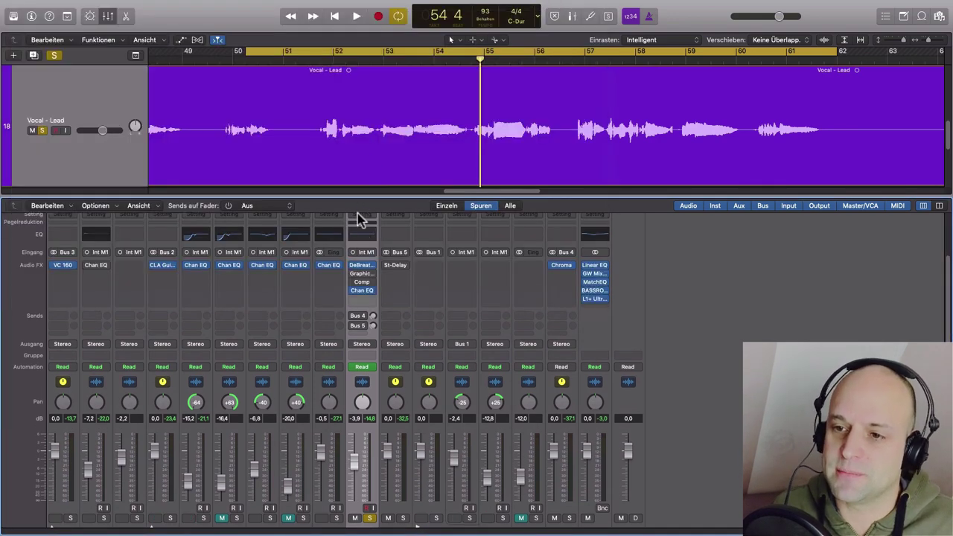
left_click(362, 236)
left_click_drag(359, 51, 508, 134)
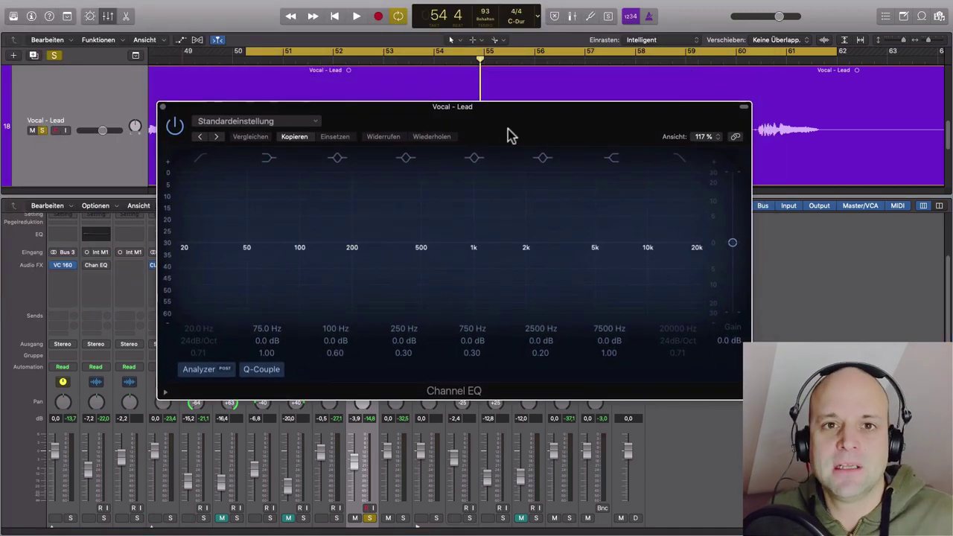
left_click_drag(545, 136, 536, 210)
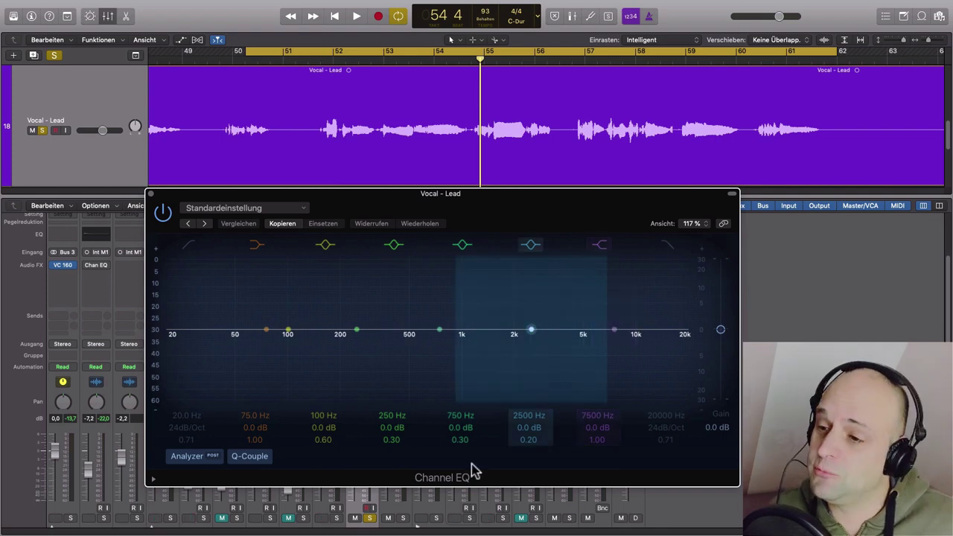
Step: Boost the EQ's high shelf to +21.0 dB at 7700 Hz during playback and compare the vocal with the EQ bypassed and active
key("space")
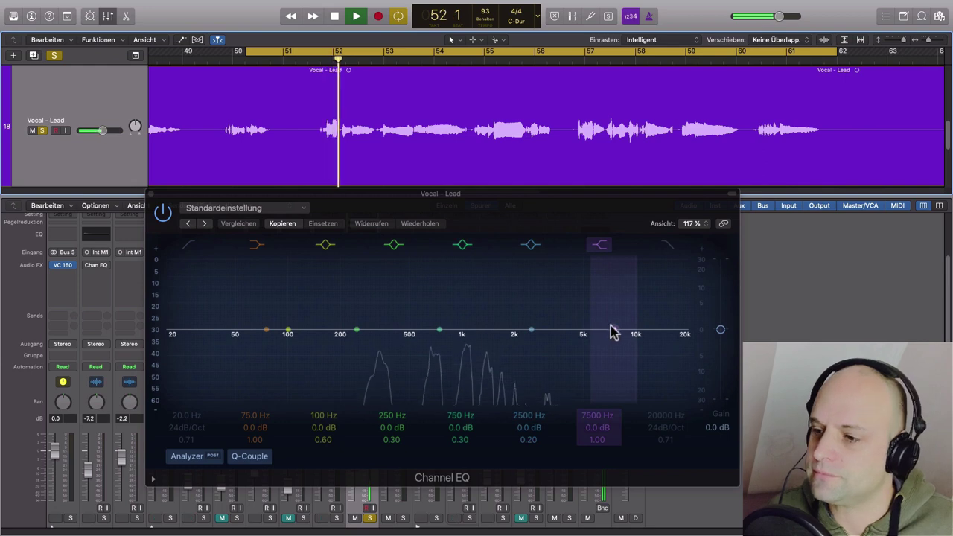
left_click_drag(615, 332, 617, 276)
left_click(163, 213)
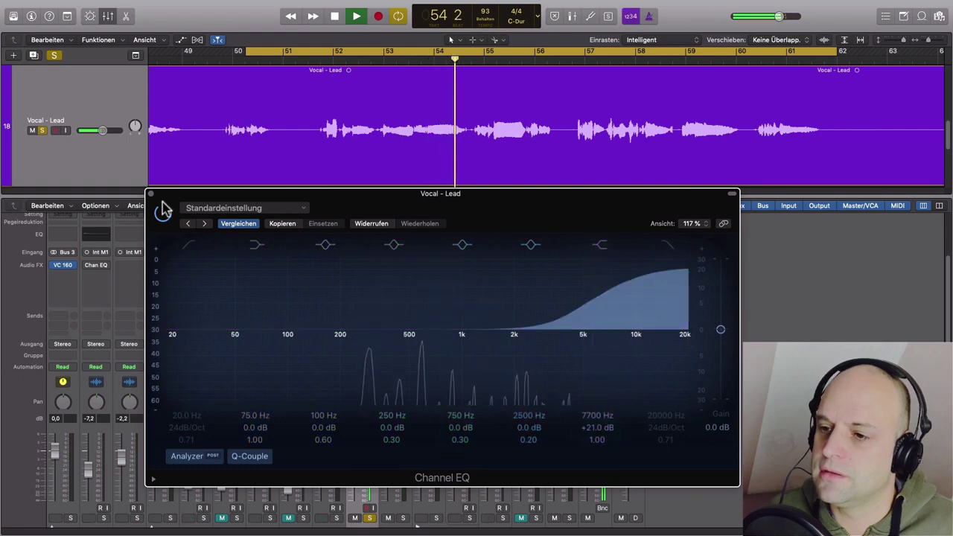
left_click(163, 213)
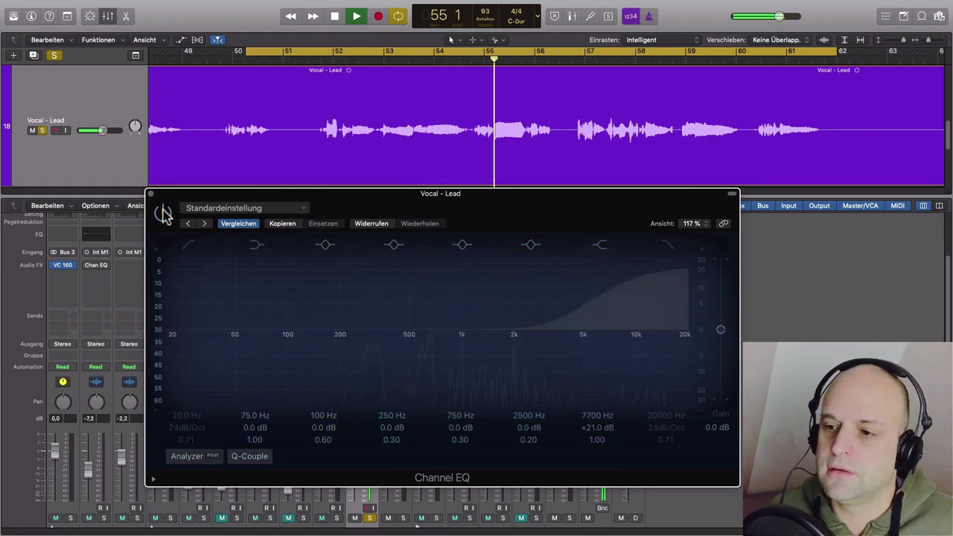
left_click(163, 213)
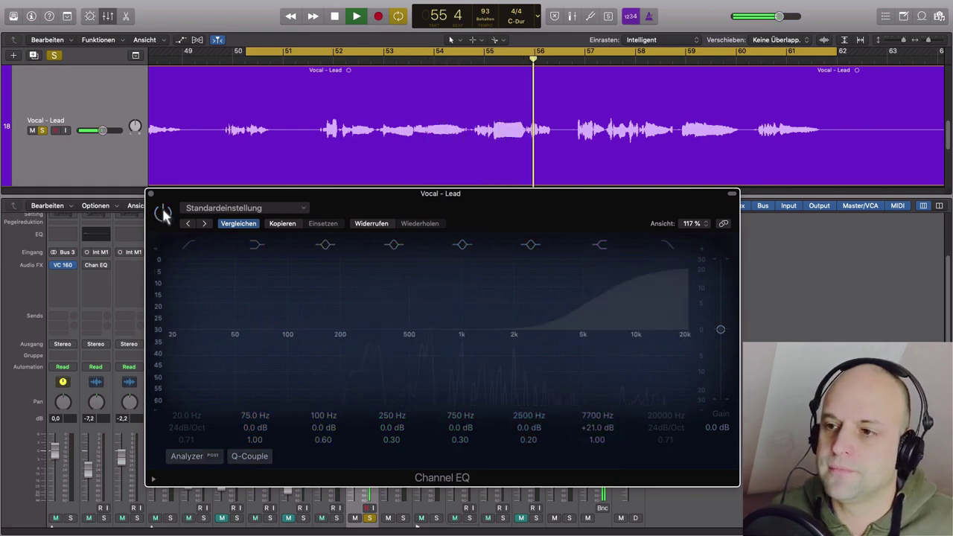
left_click(163, 213)
key("space")
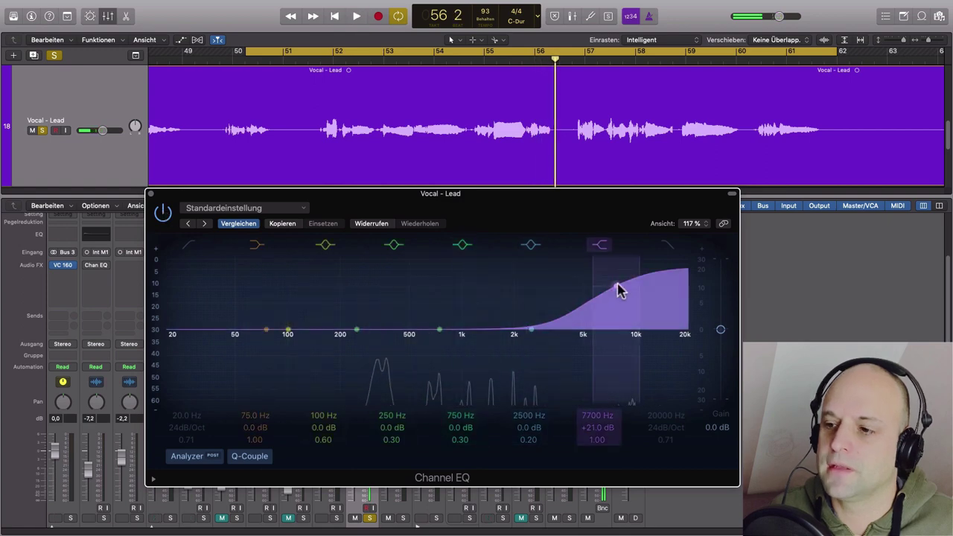
Step: Set the high shelf to about +5.5 dB at 8800 Hz and play the vocal in the full mix without solo
left_click_drag(618, 289, 630, 339)
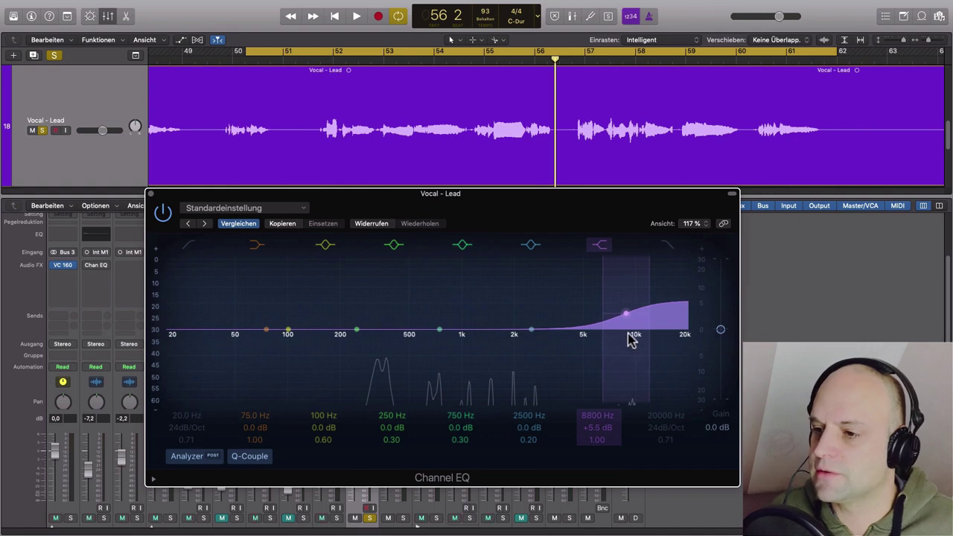
key("space")
left_click(370, 519)
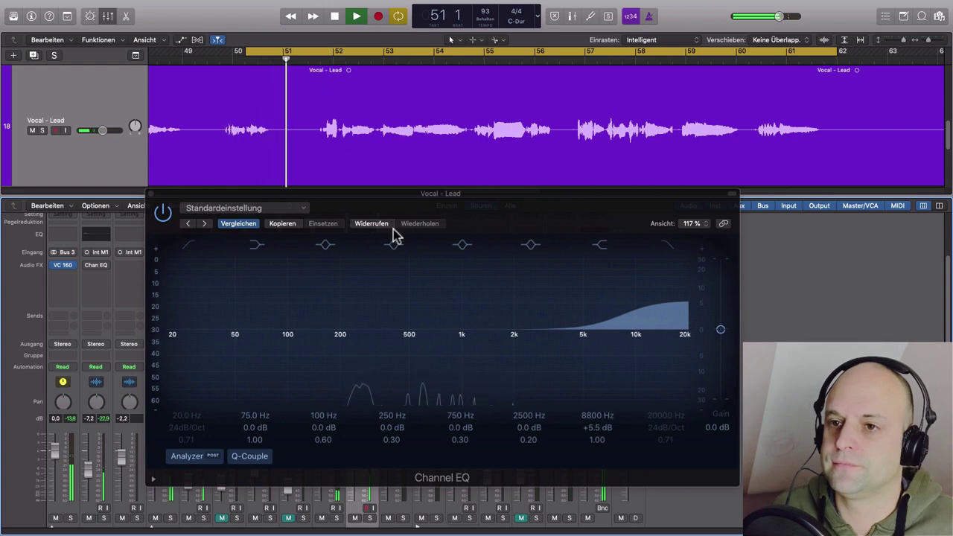
Step: Move the start of the cycle range to about the middle of bar 51 and compare the mix with the Channel EQ bypassed and active
left_click_drag(245, 46, 315, 83)
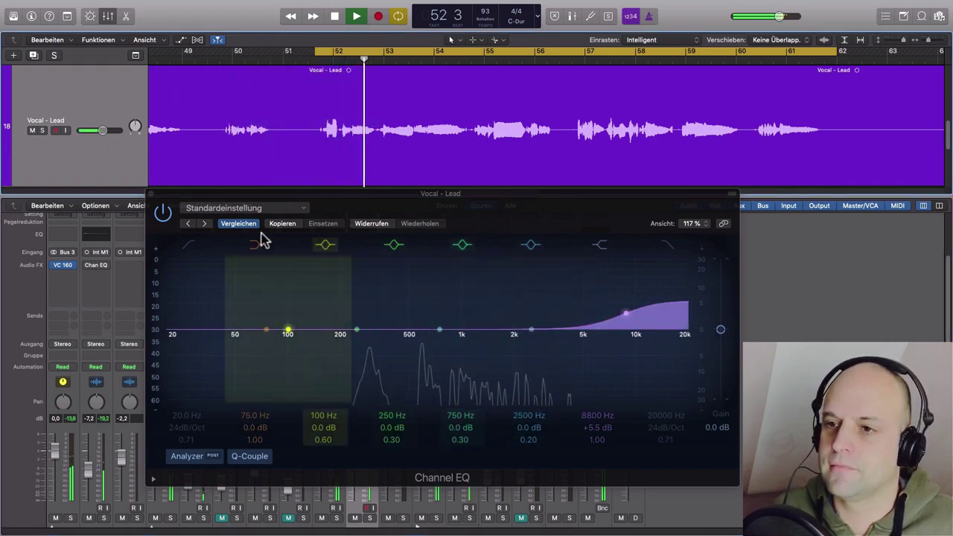
left_click(163, 215)
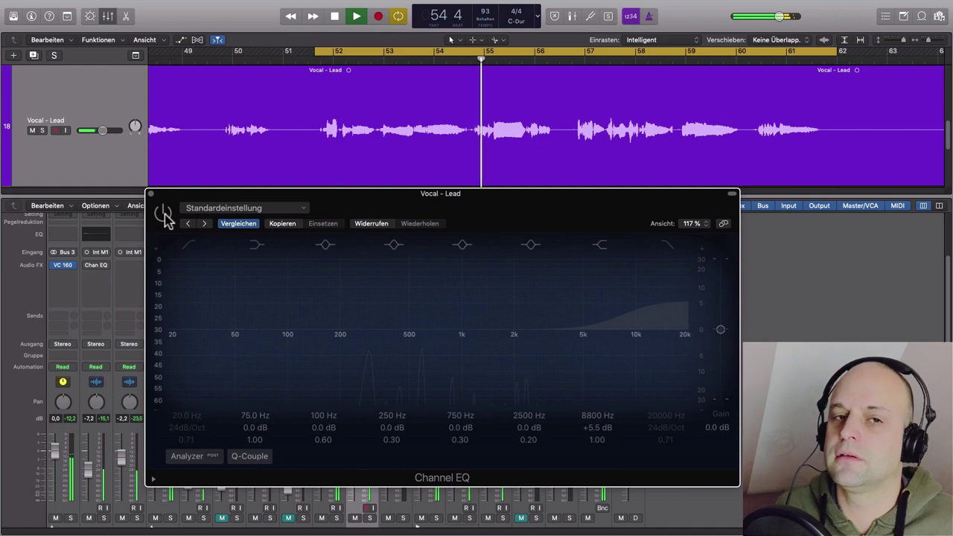
left_click(164, 215)
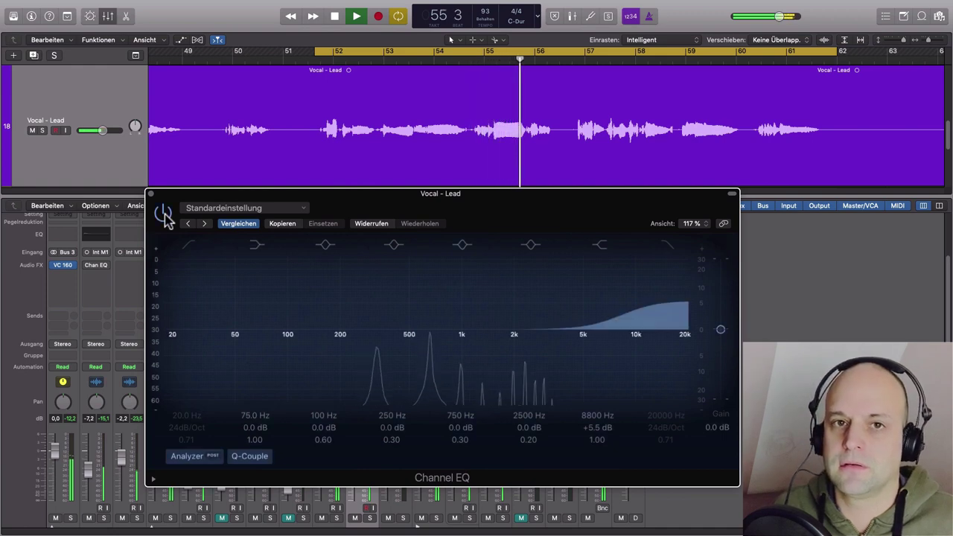
Step: Try the EQ's high shelf at +11.5 dB and 8700 Hz and play the mix from the end of bar 56
key("space")
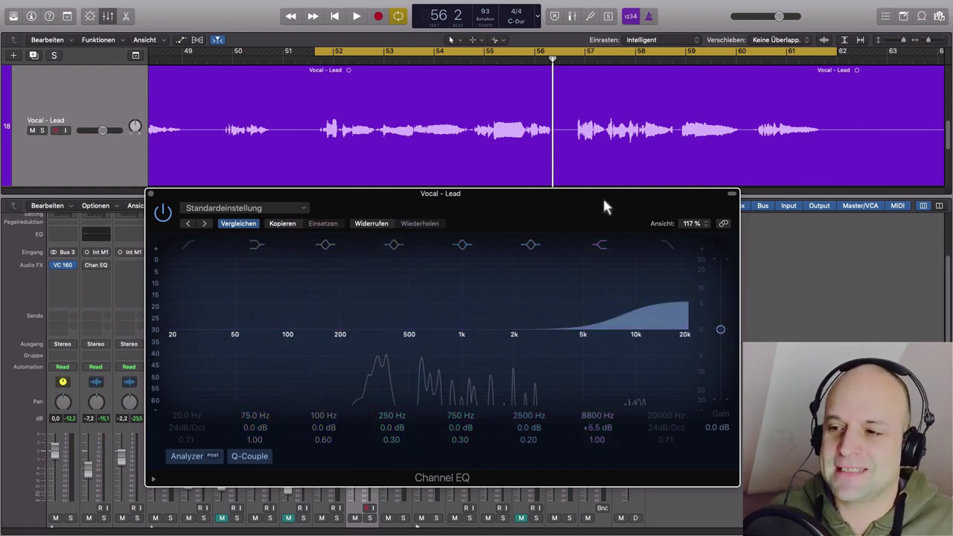
left_click_drag(605, 201, 596, 204)
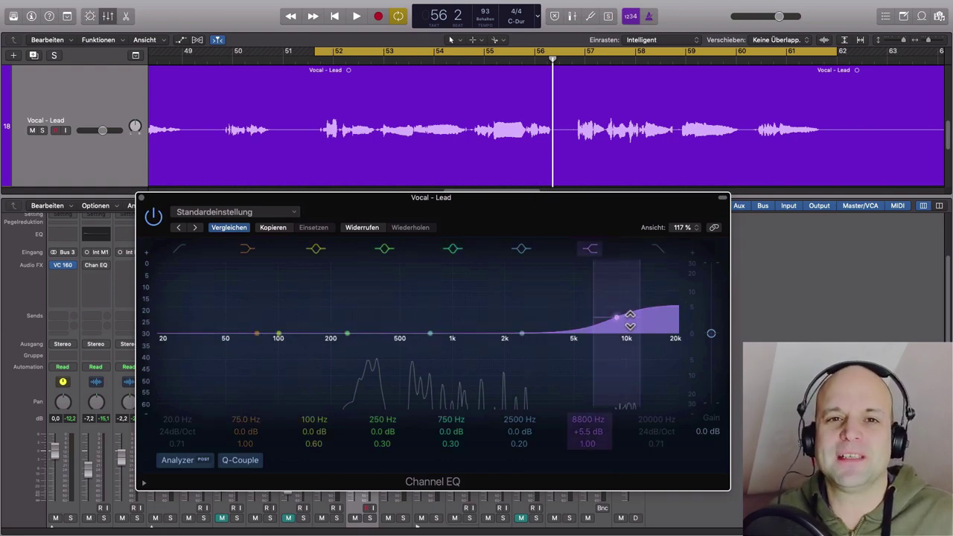
left_click_drag(619, 321, 621, 305)
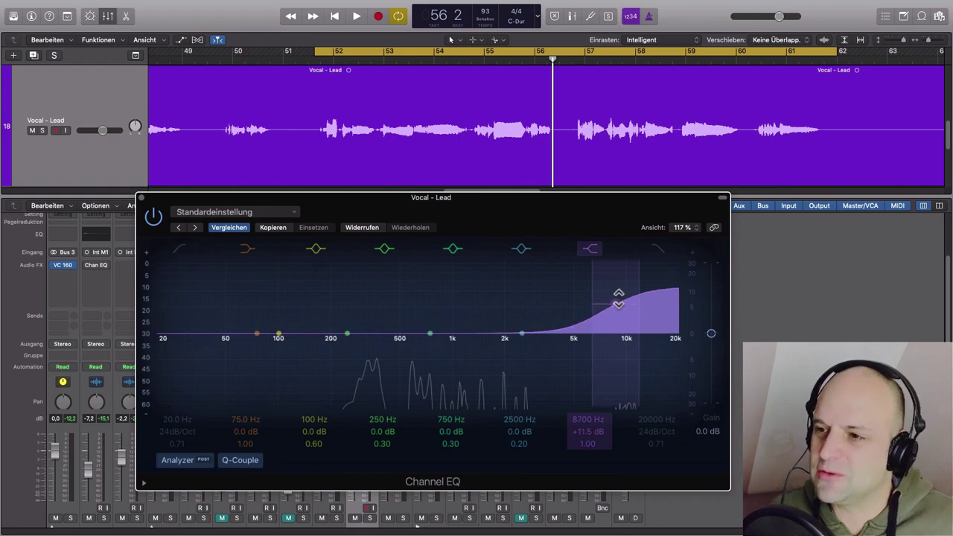
left_click(572, 61)
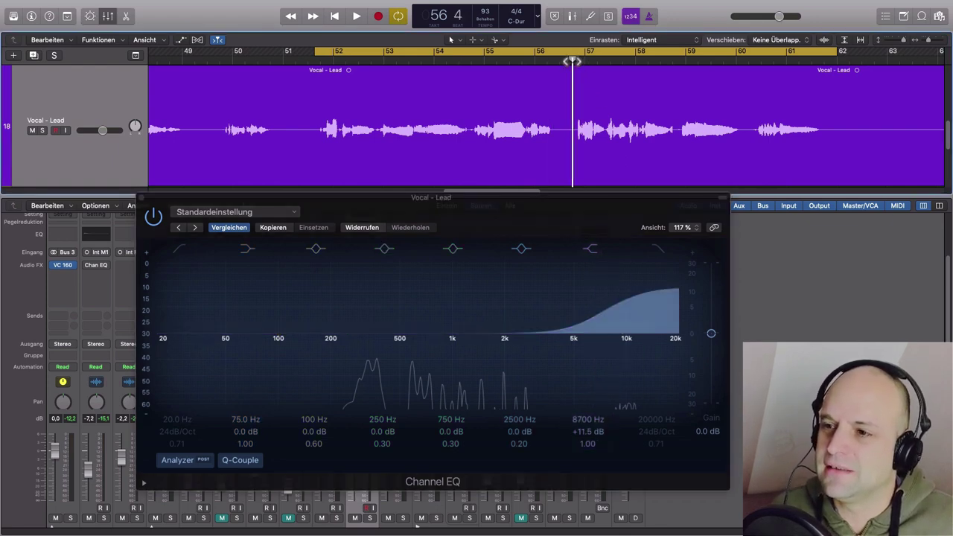
key("space")
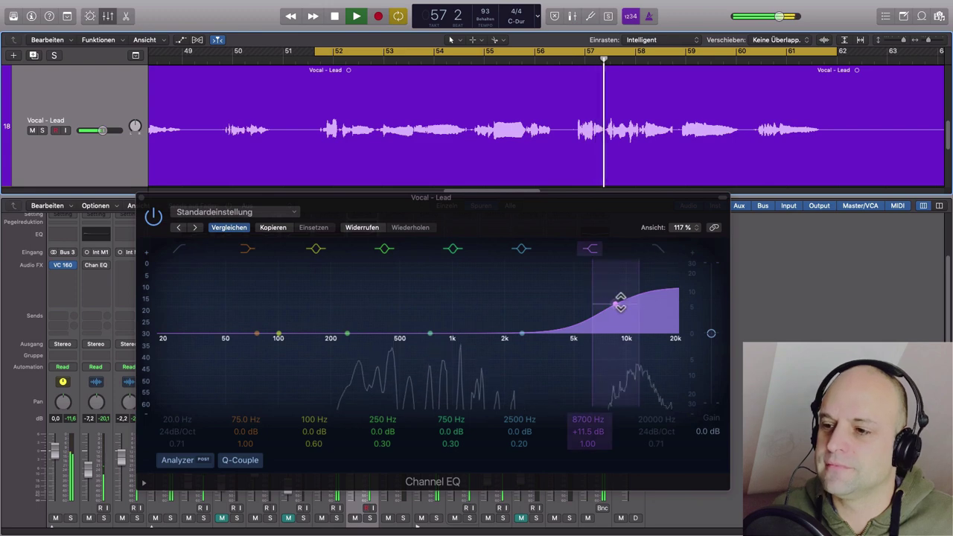
Step: Set the high shelf to +4.5 dB at 8800 Hz and close the Channel EQ
left_click_drag(619, 308, 628, 315)
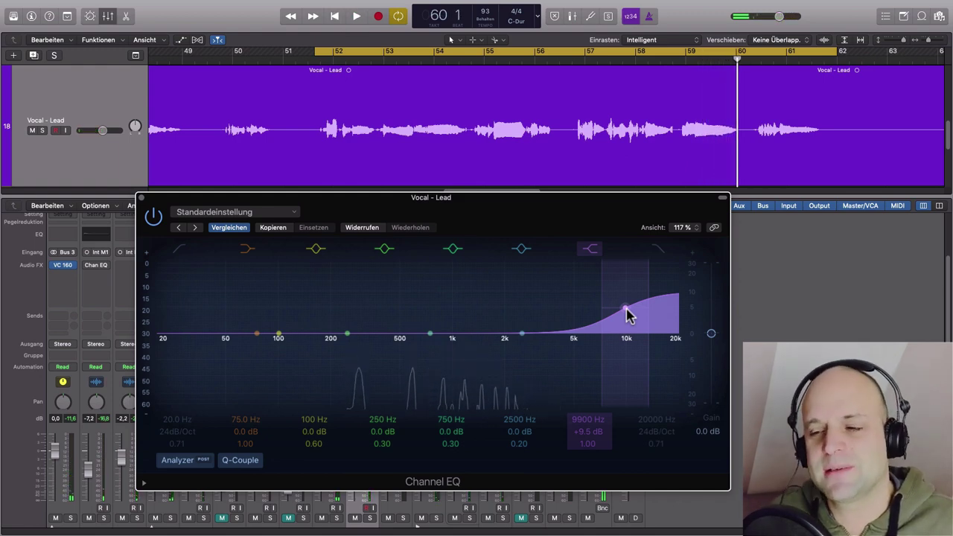
mouse_move(626, 310)
left_mouse_down()
mouse_move(634, 319)
mouse_move(618, 323)
left_mouse_up()
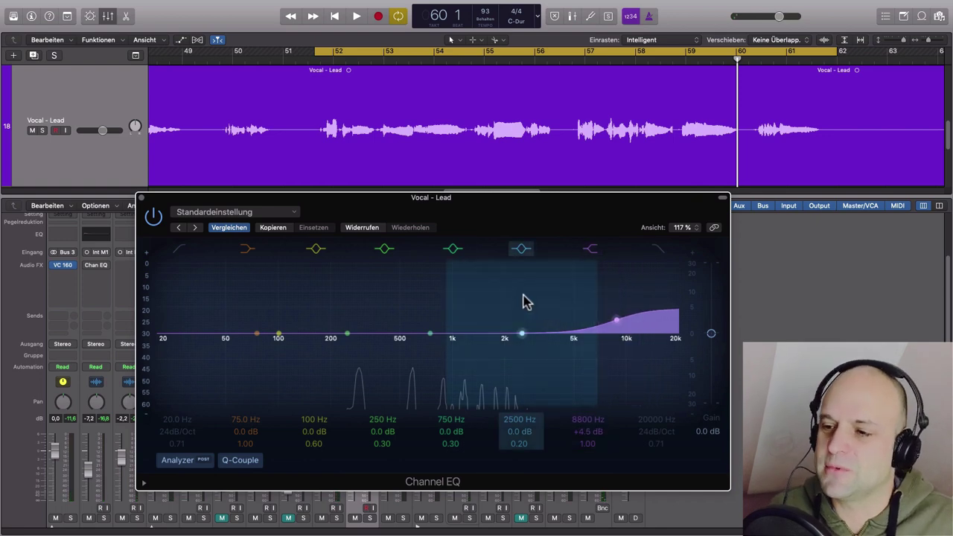
left_click(144, 198)
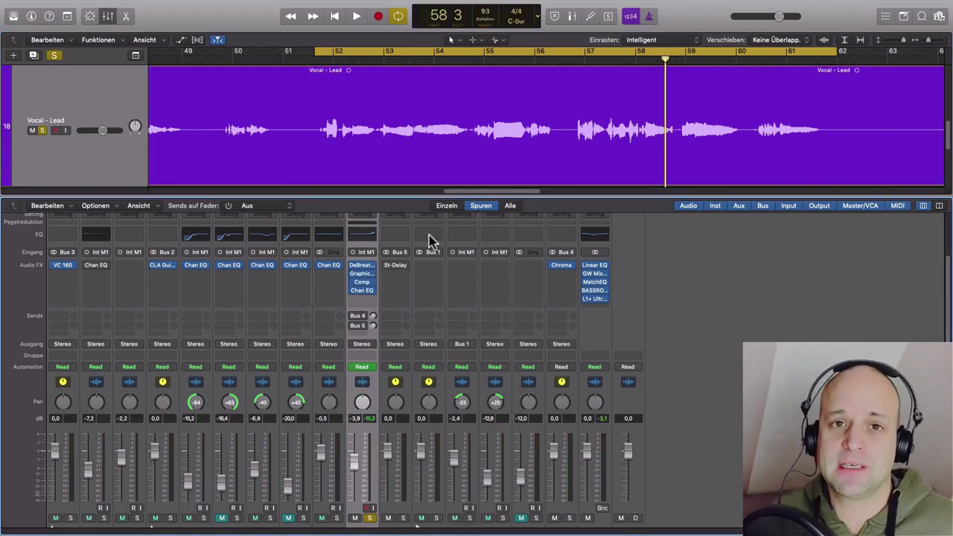
Step: Open the Compressor on Vocal - Lead and play the soloed vocal to examine its gain reduction
left_click(363, 286)
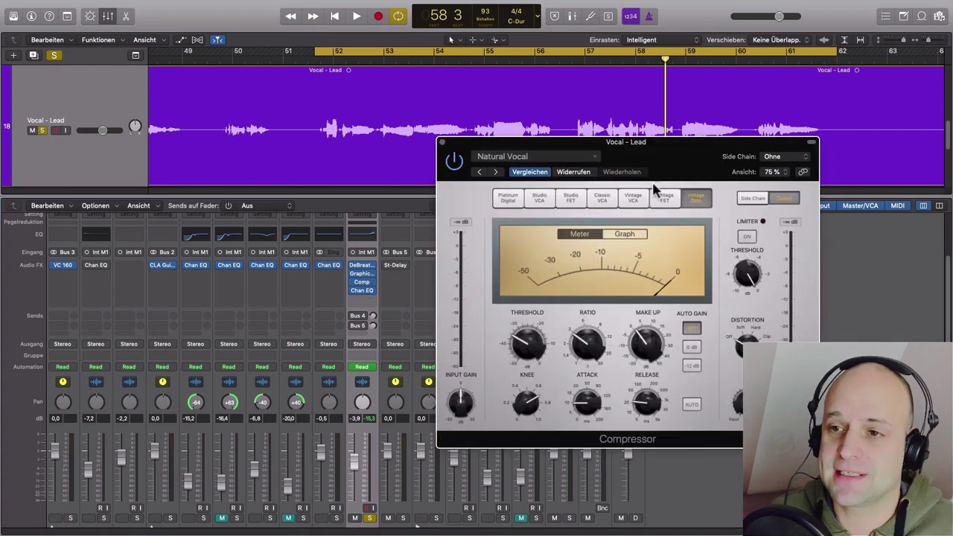
left_click_drag(693, 164, 507, 154)
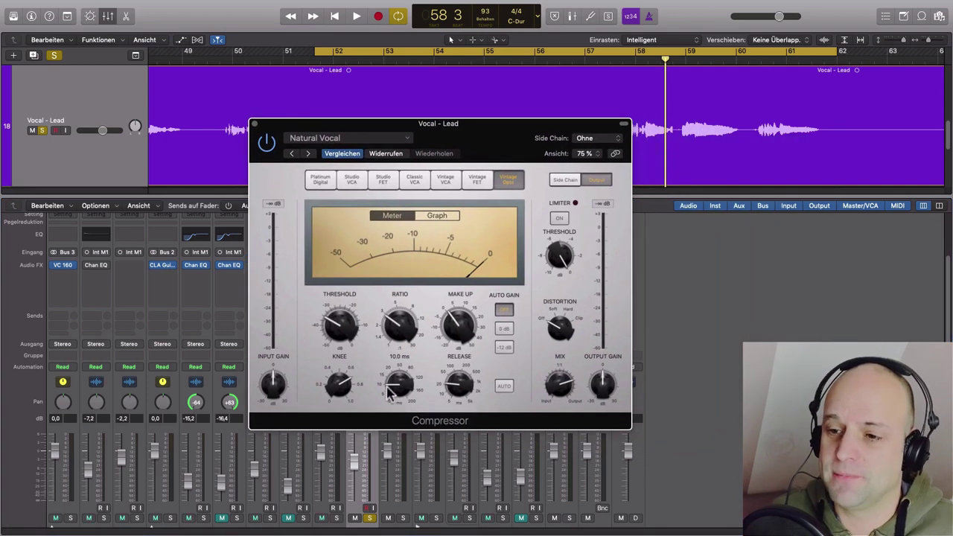
mouse_move(411, 381)
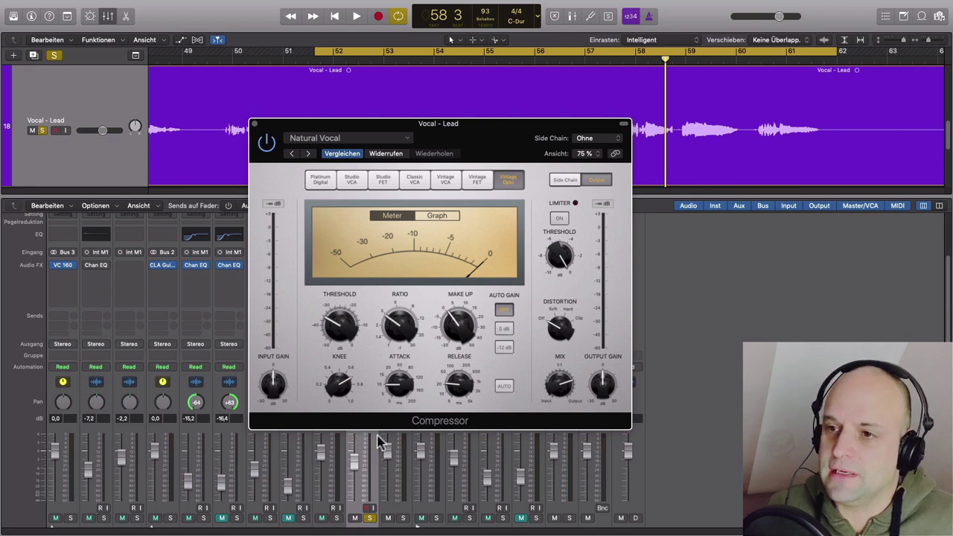
key("space")
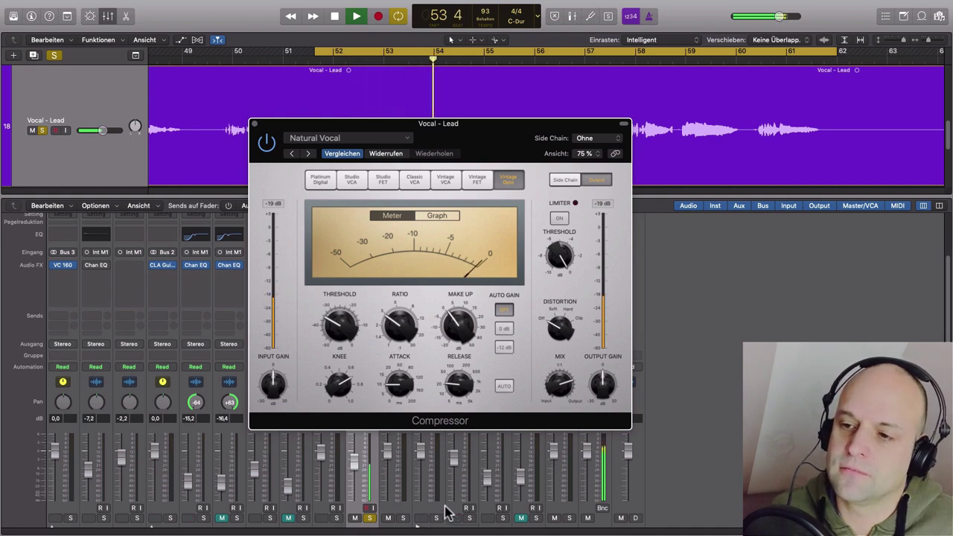
key("space")
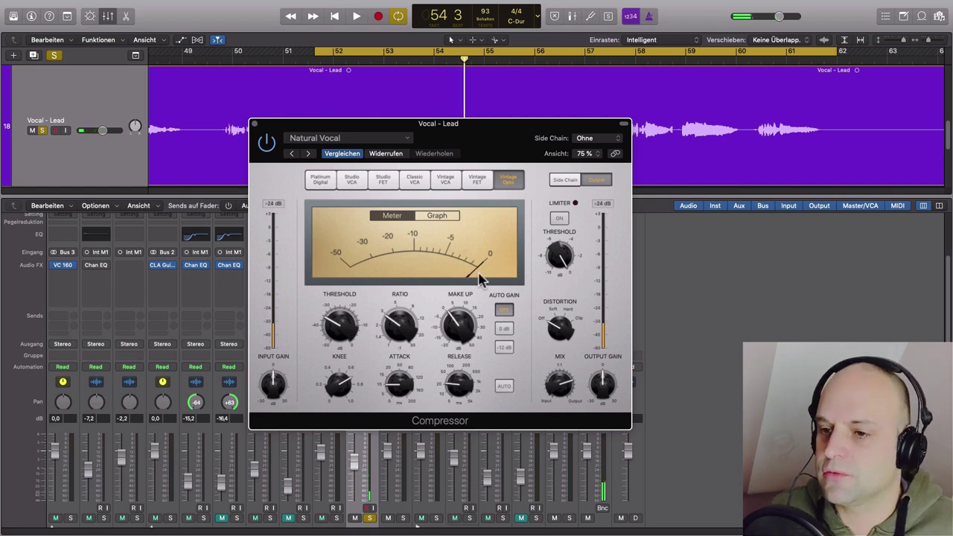
Step: Switch the compressor display to Graph, and audition a 0 ms attack with the vocal soloed and in the mix
left_click(437, 215)
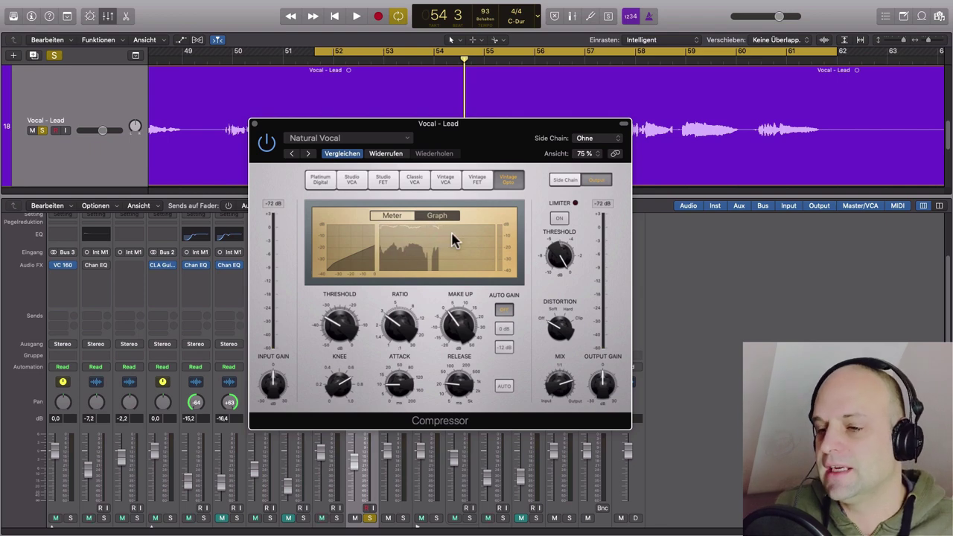
mouse_move(411, 371)
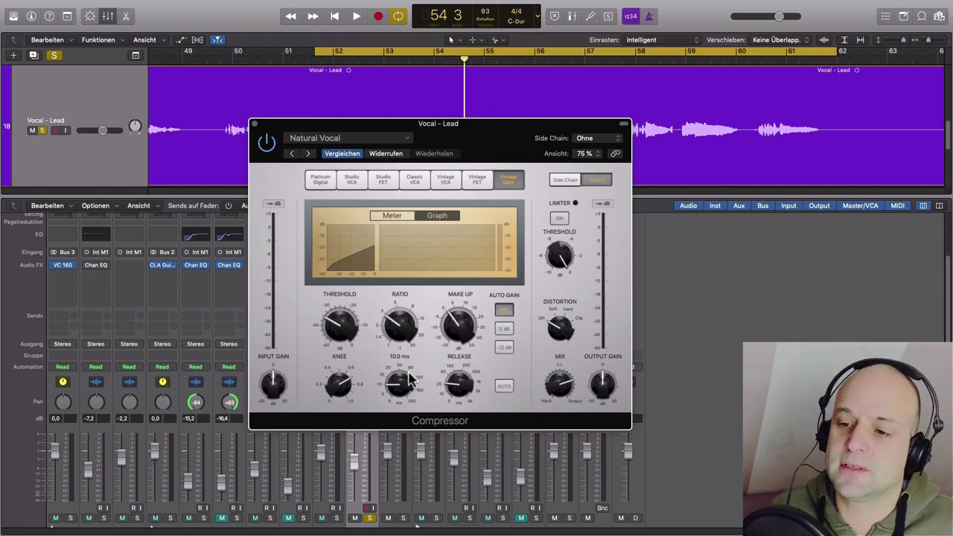
key("space")
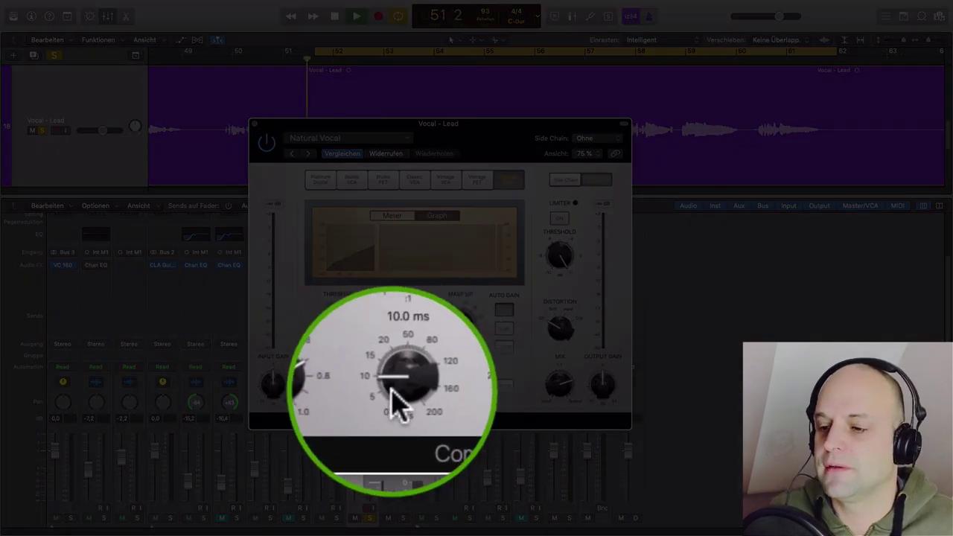
left_click_drag(399, 390, 400, 404)
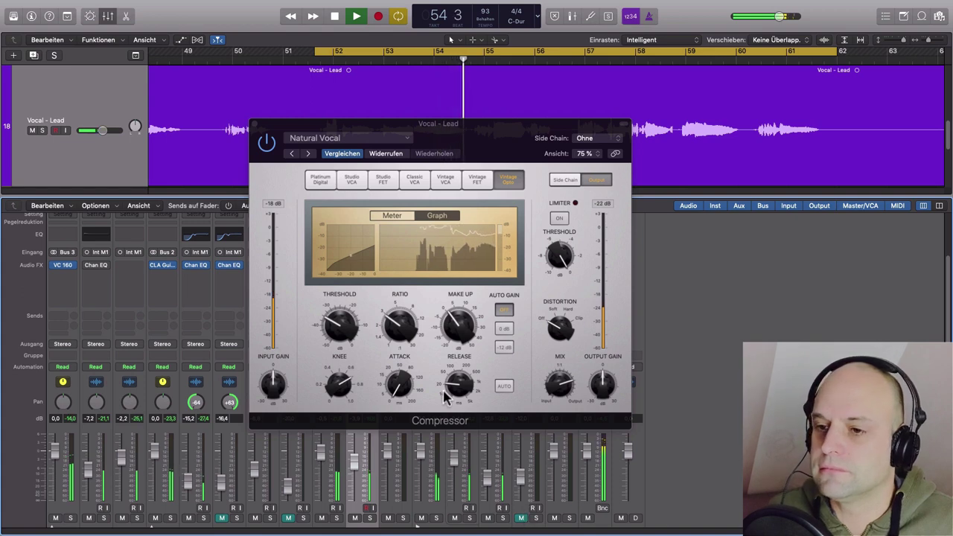
left_click(371, 519)
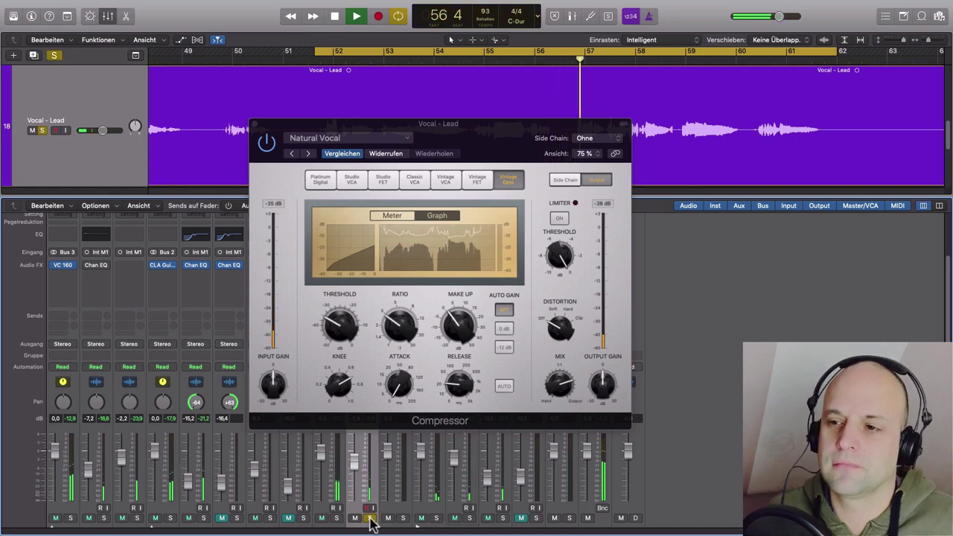
key("space")
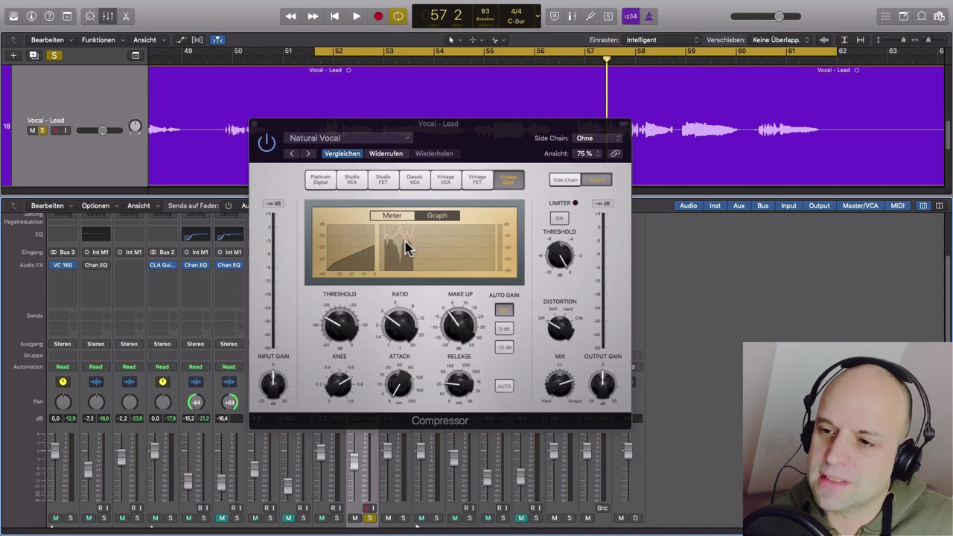
Step: Tune the compressor's attack during playback, settle on 14.0 ms, and close the compressor
mouse_move(396, 394)
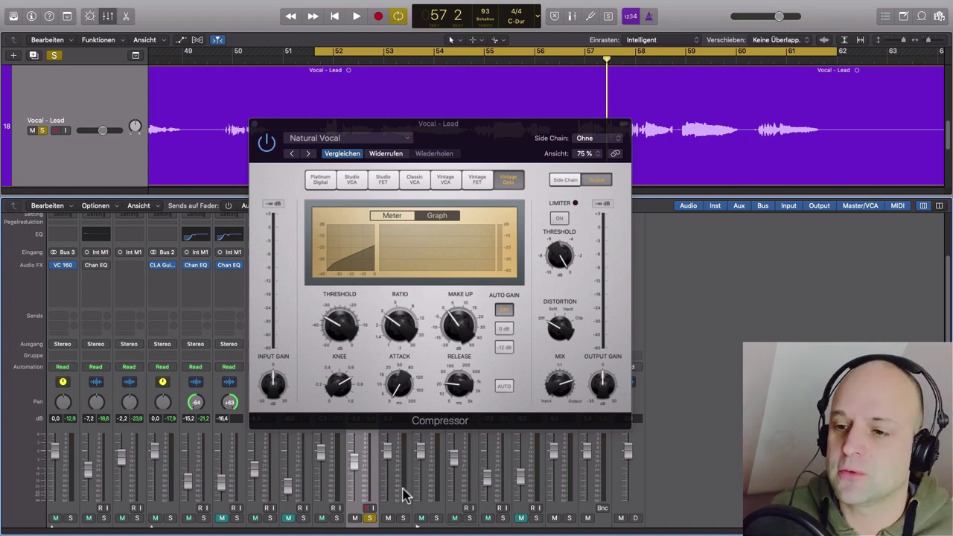
key("space")
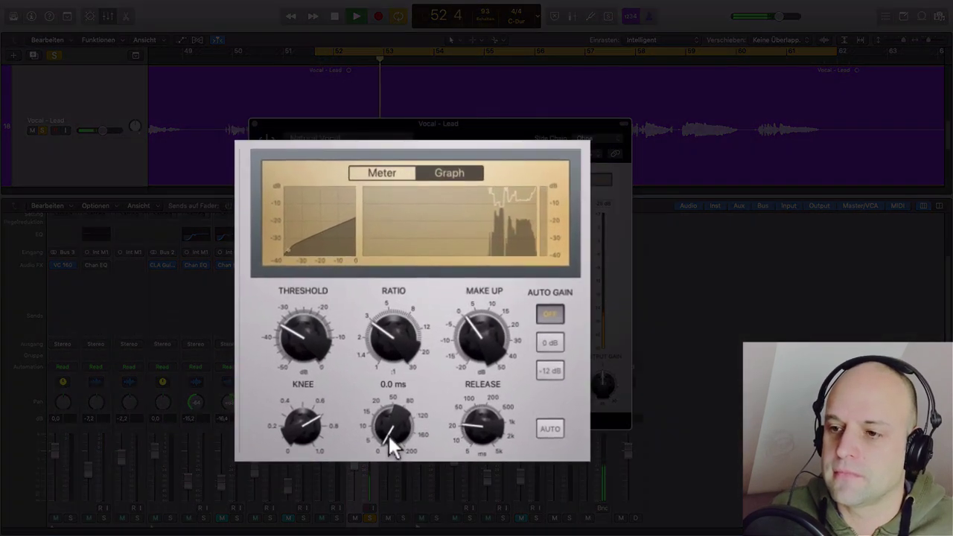
mouse_move(389, 435)
left_mouse_down()
mouse_move(375, 391)
mouse_move(381, 440)
left_mouse_up()
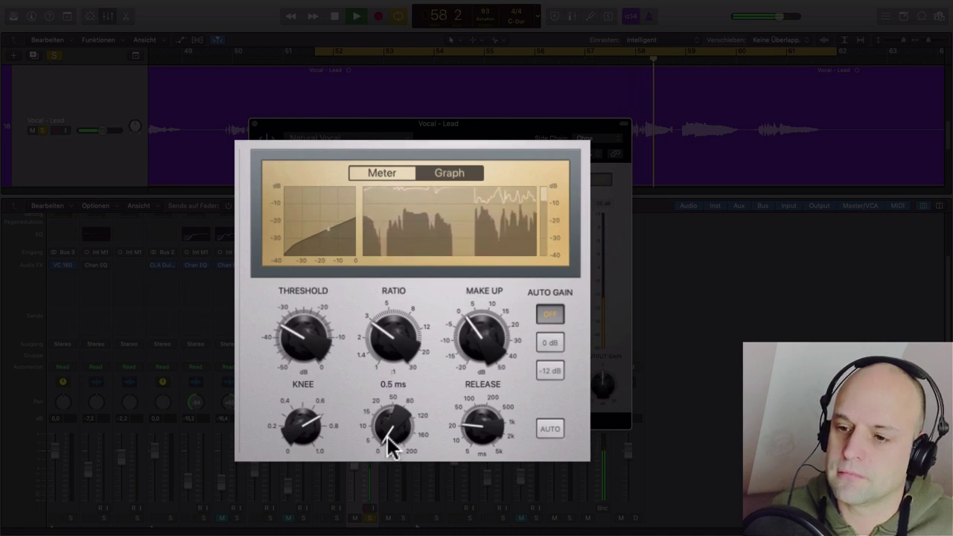
mouse_move(388, 436)
left_mouse_down()
mouse_move(368, 396)
mouse_move(387, 425)
left_mouse_up()
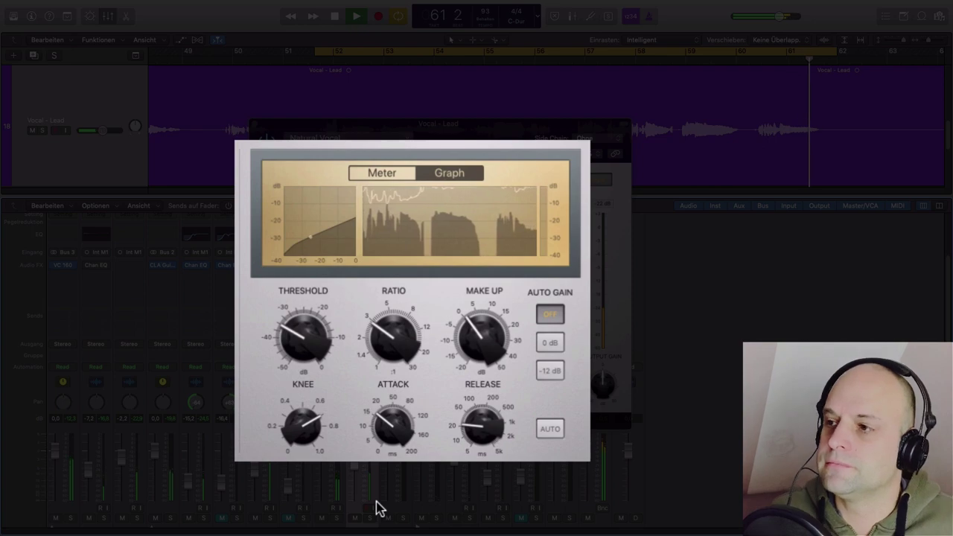
key("space")
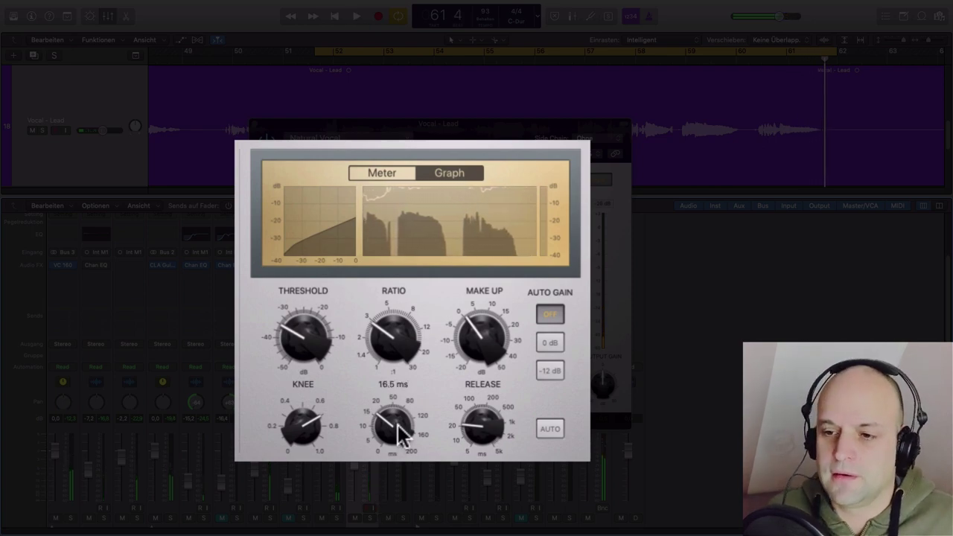
scroll(400, 435, "down", 2)
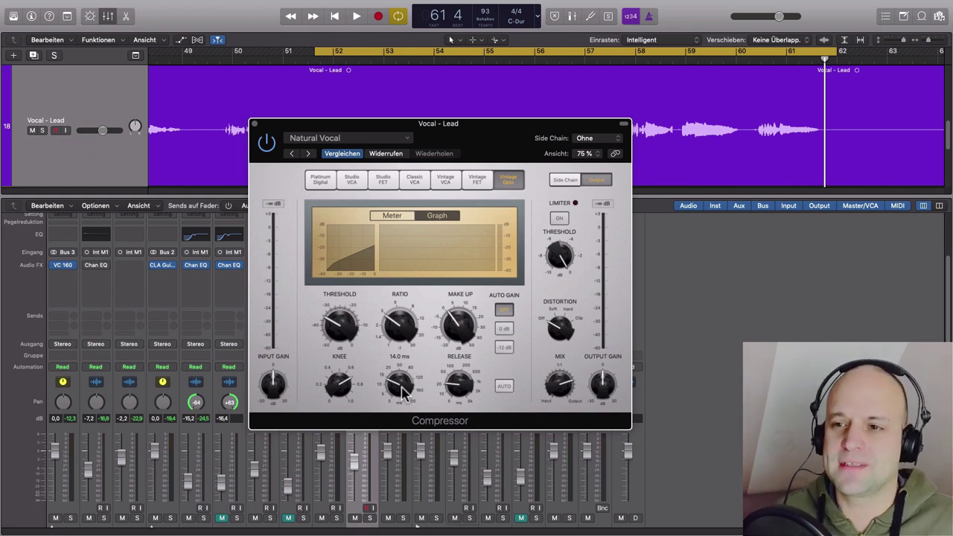
key("super+w")
key("space")
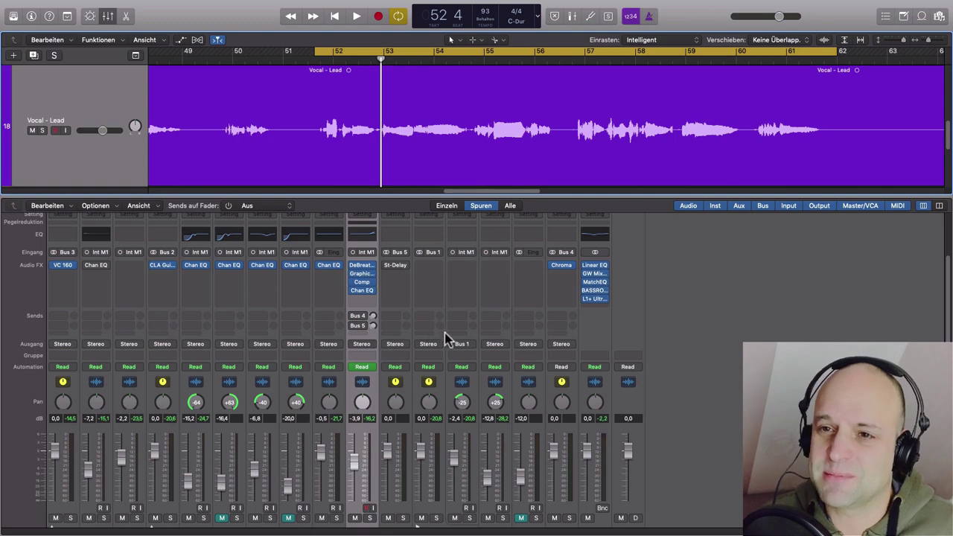
Step: Move the start of the cycle range back to the second half of bar 47
key("super+Left")
scroll(414, 116, "left", 5)
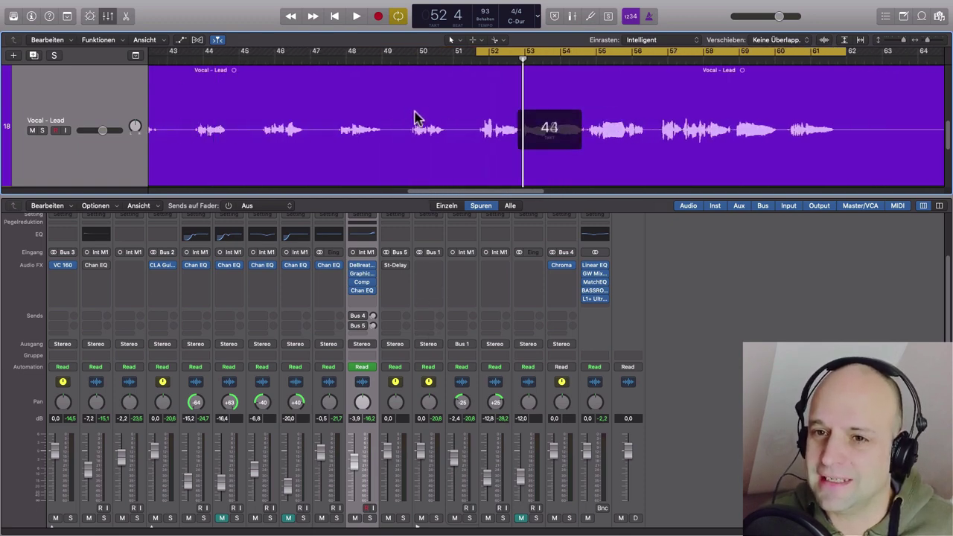
left_click_drag(511, 47, 375, 144)
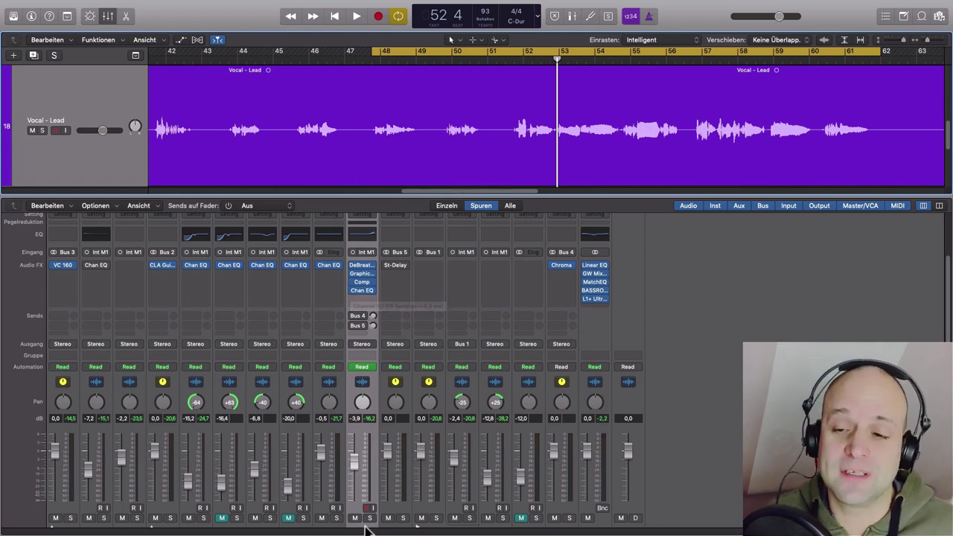
Step: Open ChromaVerb on the Hall channel and enable the Bus 4 send on Vocal - Lead
scroll(372, 437, "down", 2)
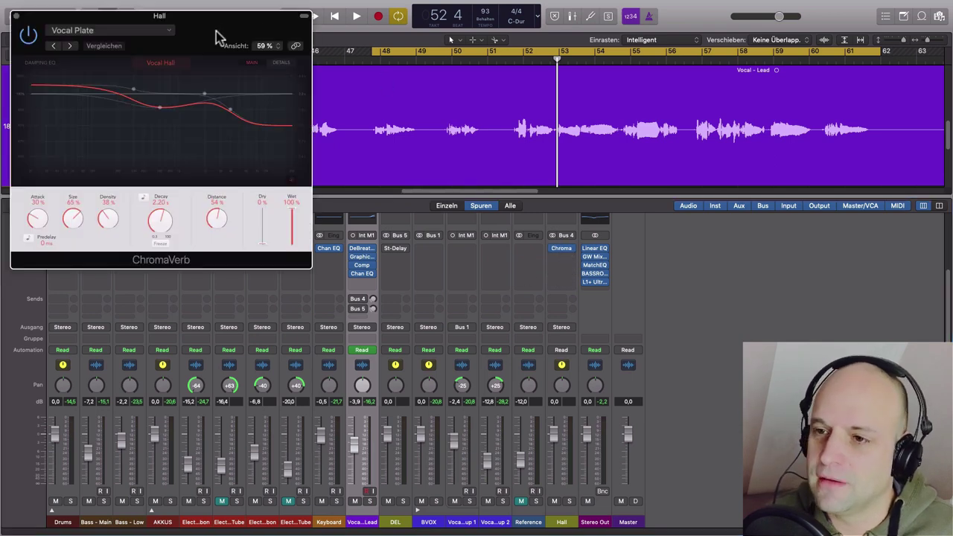
left_click_drag(217, 35, 841, 249)
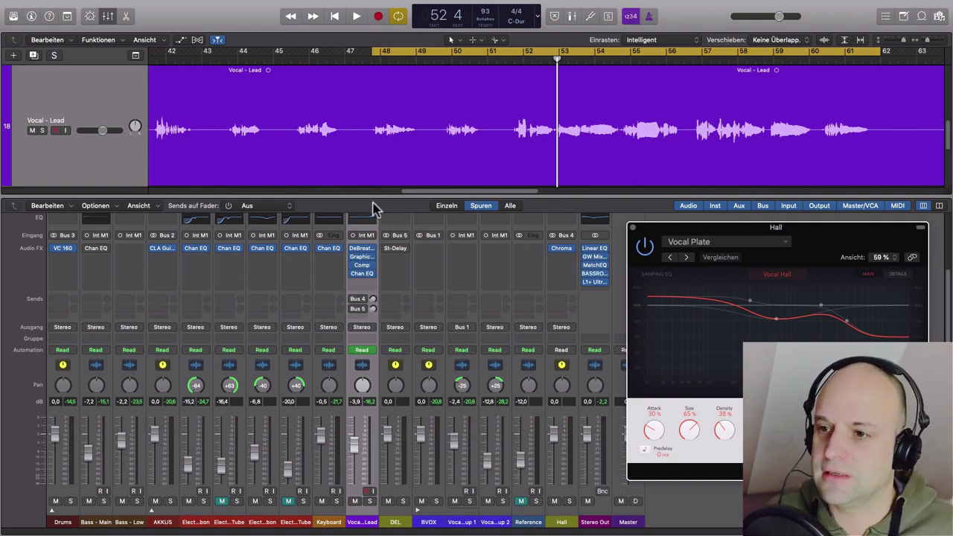
left_click(356, 306)
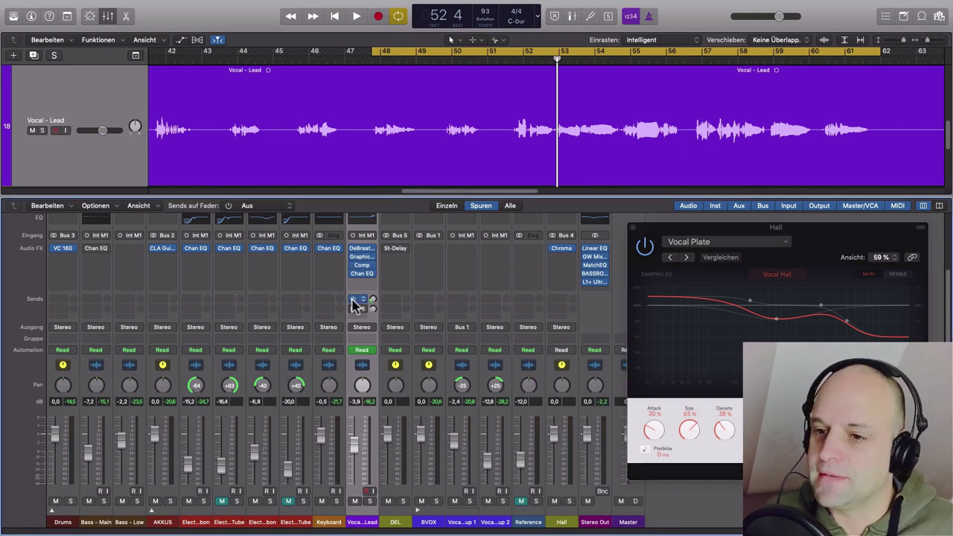
Step: Play Vocal - Lead in solo with the reverb send and set the ChromaVerb decay to 1.70 s
left_click(369, 501)
key("space")
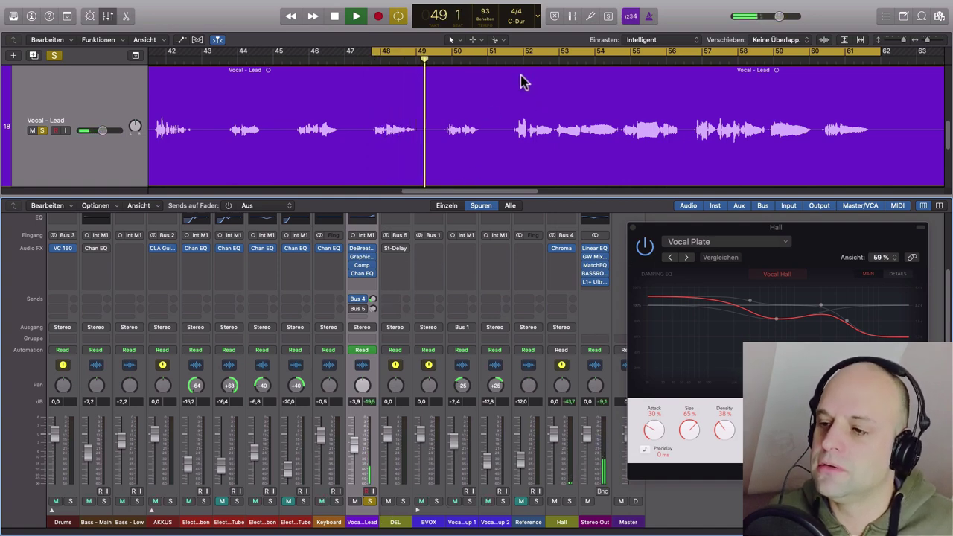
mouse_move(372, 299)
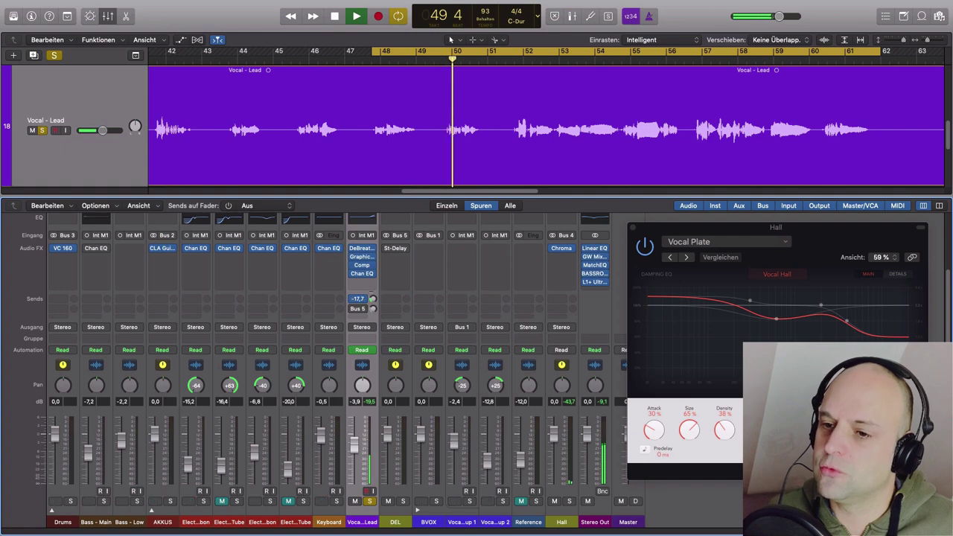
left_click_drag(816, 253, 685, 228)
key("space")
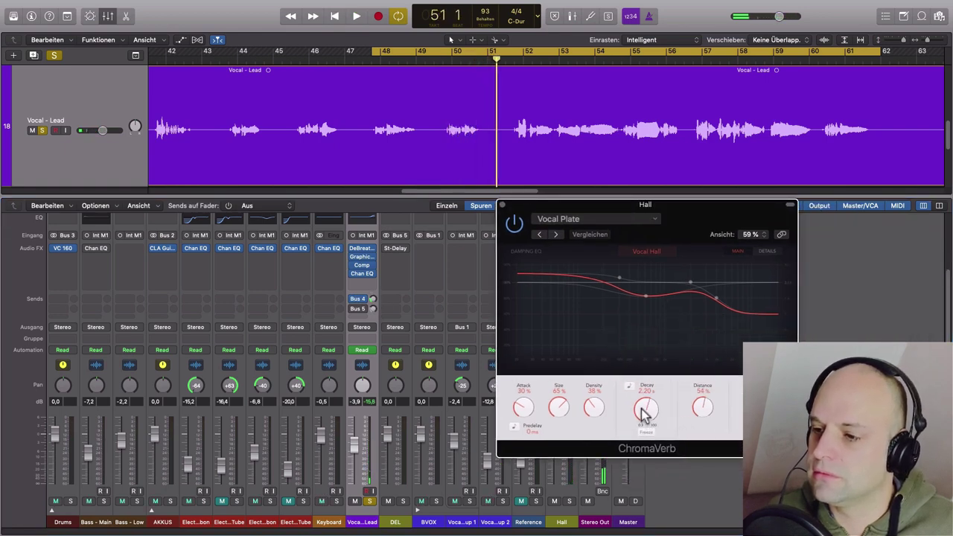
left_click_drag(644, 412, 645, 415)
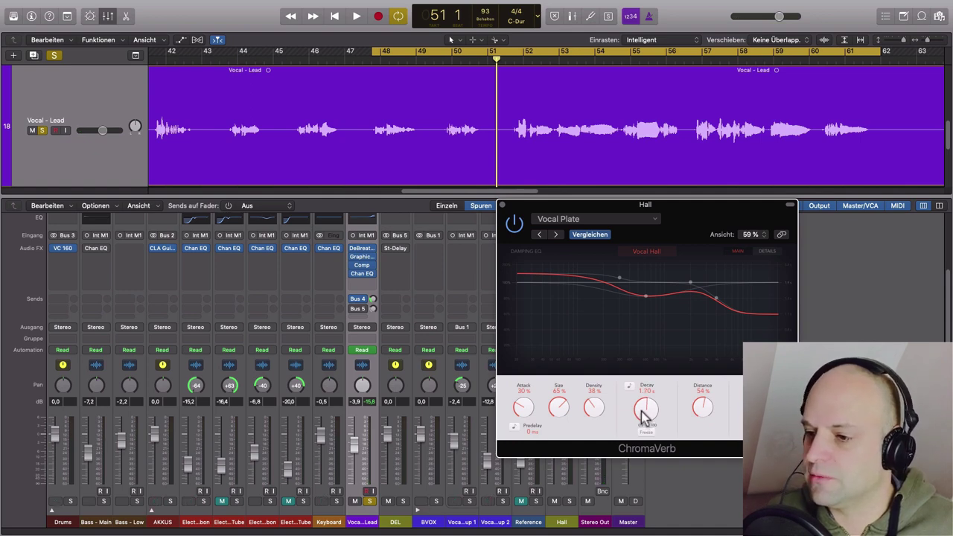
Step: Set the ChromaVerb decay to 1.80 s and move the plug-in window clear of the lead vocal channel
left_click_drag(643, 417, 644, 414)
left_click_drag(703, 230, 733, 231)
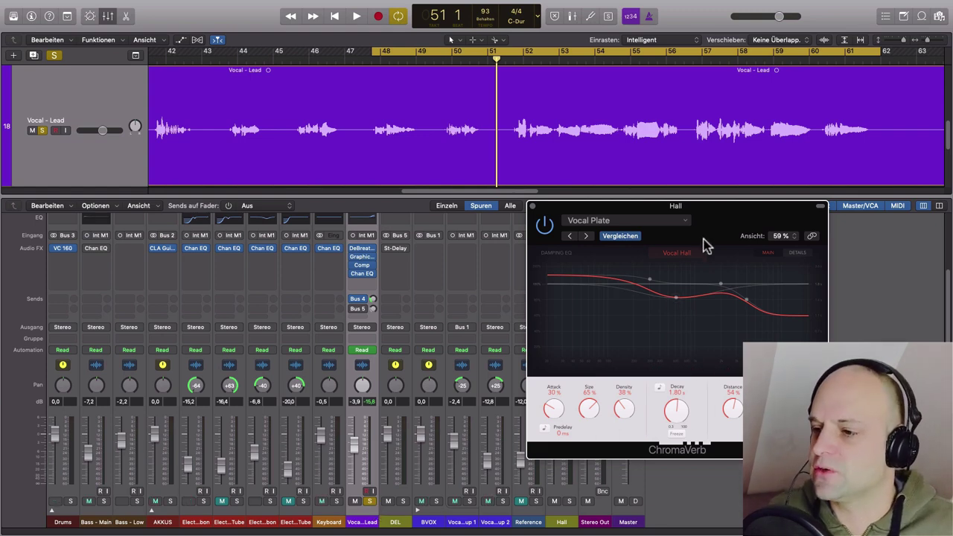
left_click_drag(706, 229, 714, 210)
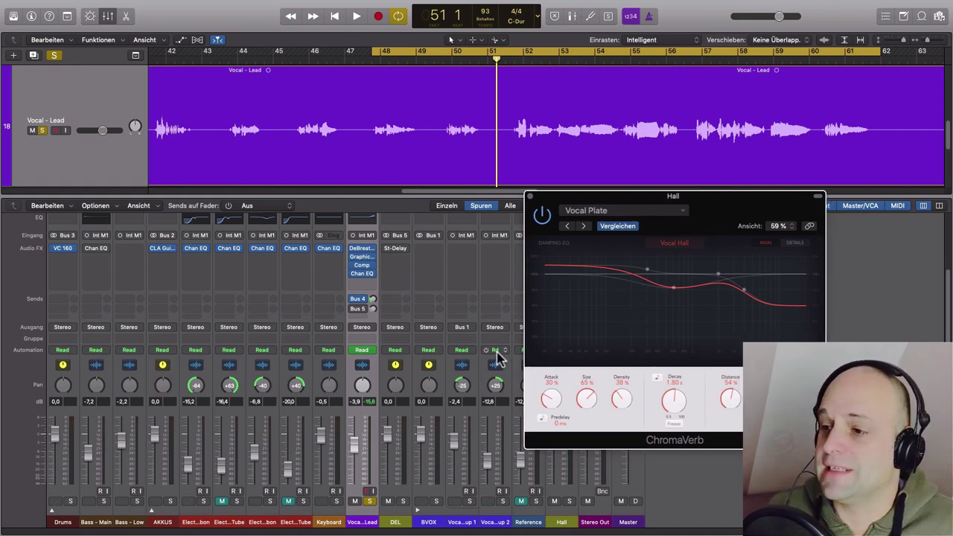
Step: Take Vocal - Lead out of solo, play the full mix, and exaggerate the ChromaVerb decay to 5.60 s
left_click(504, 58)
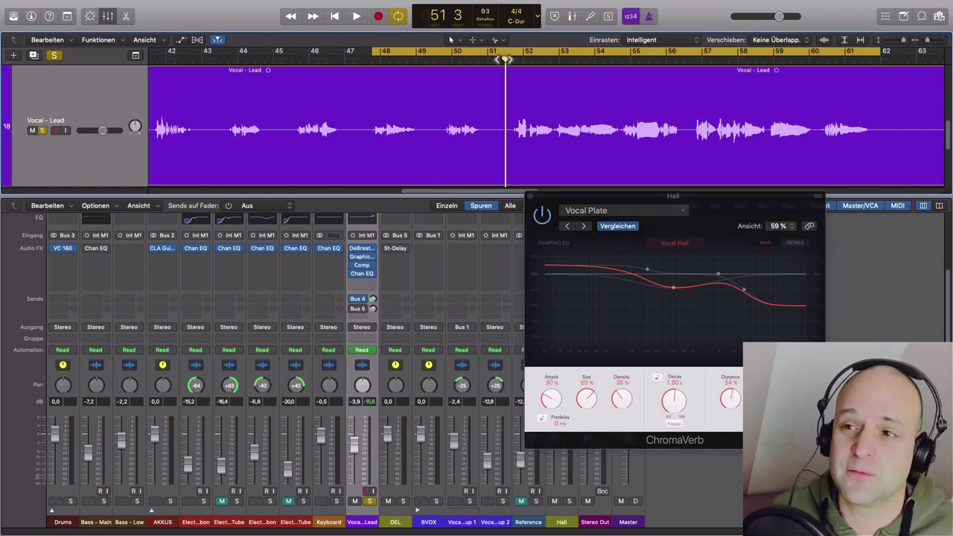
left_click(367, 501)
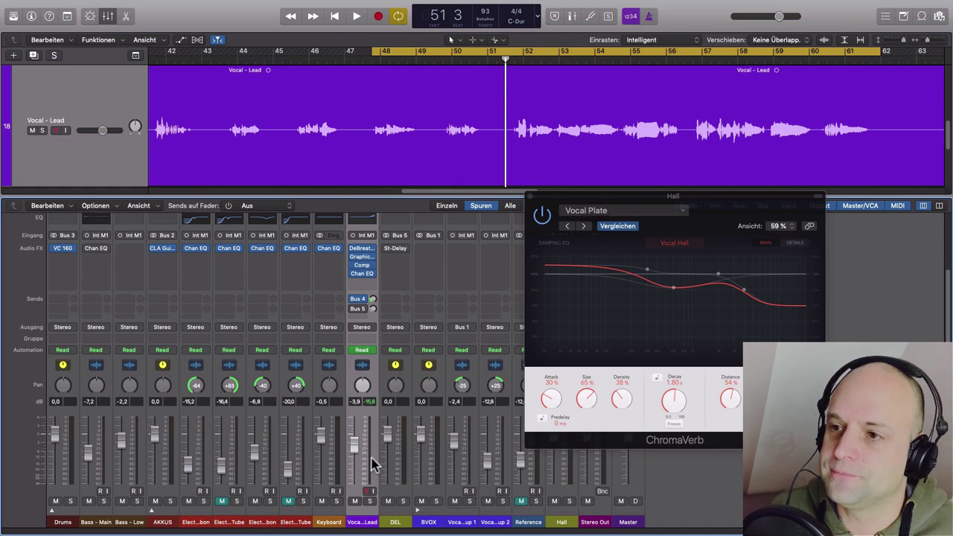
key("space")
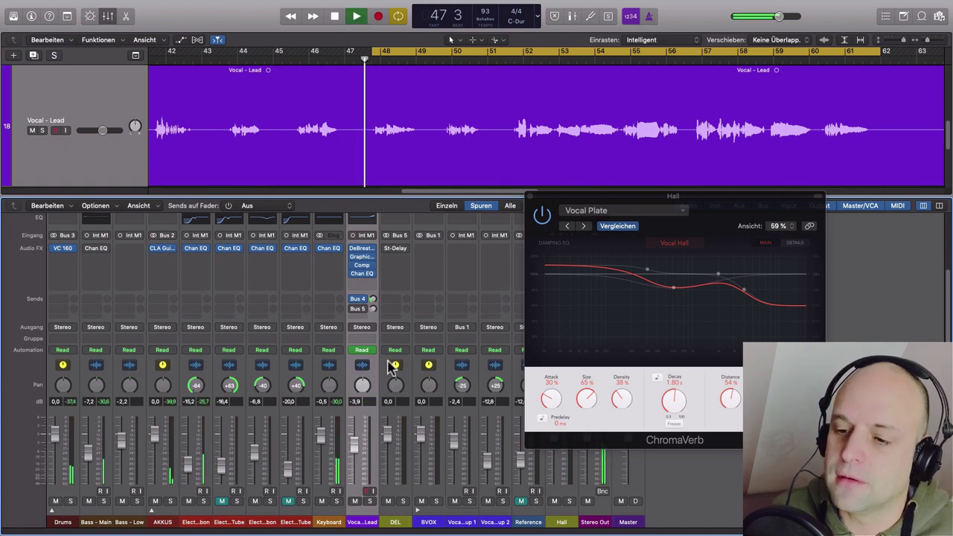
left_click(665, 400)
left_click_drag(665, 399, 674, 391)
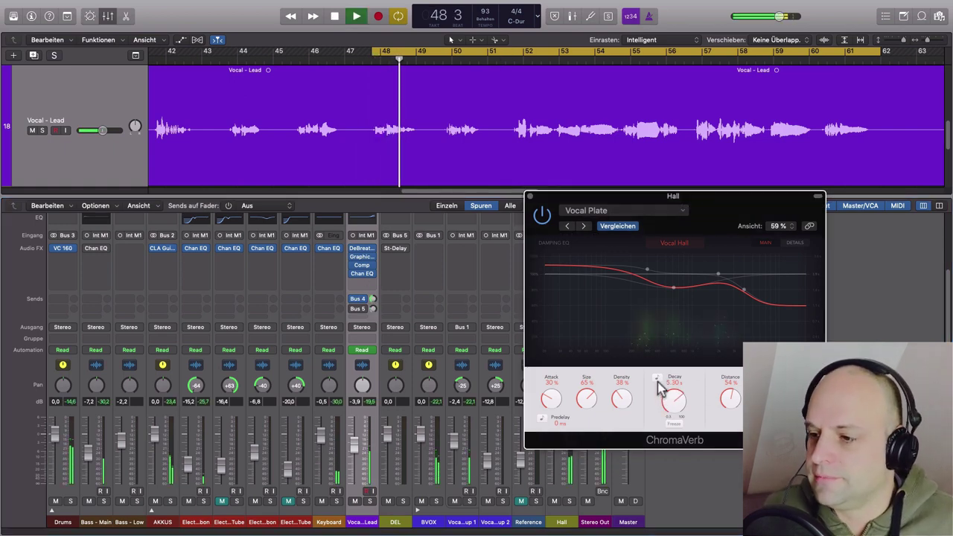
Step: Listen to the long reverb on Vocal - Lead in the full mix from the second half of bar 51
left_click(373, 300)
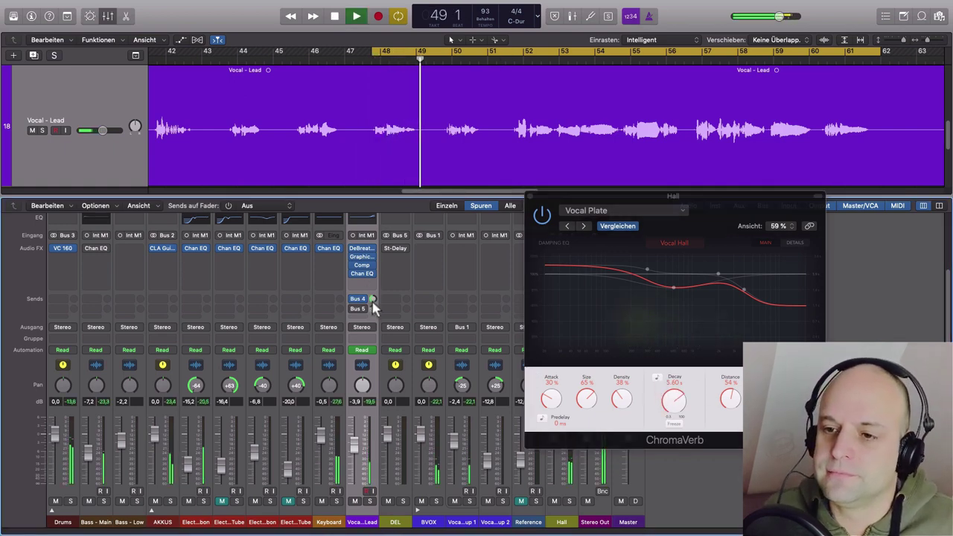
left_click(506, 63)
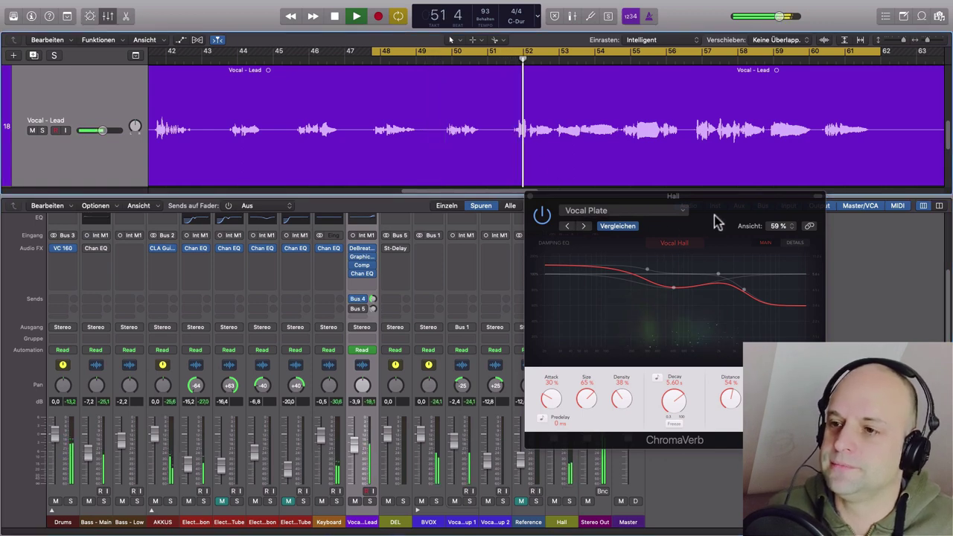
left_click_drag(717, 219, 700, 205)
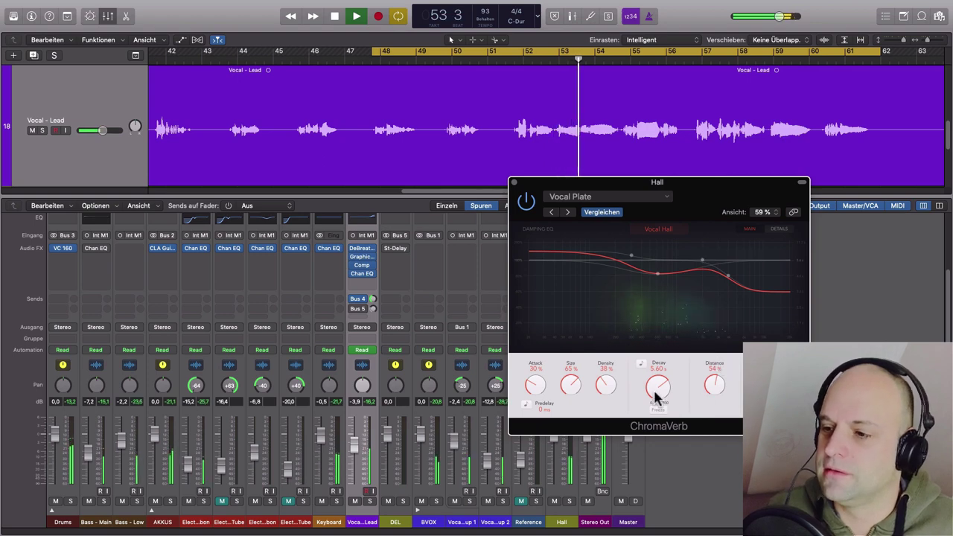
left_click_drag(679, 208, 740, 219)
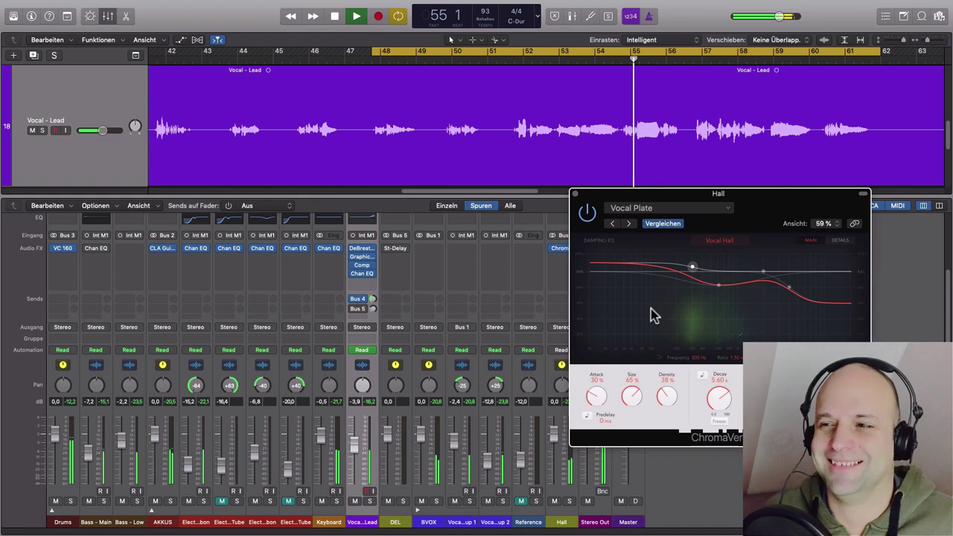
Step: Stop playback and set the ChromaVerb decay to 1.30 s
key("space")
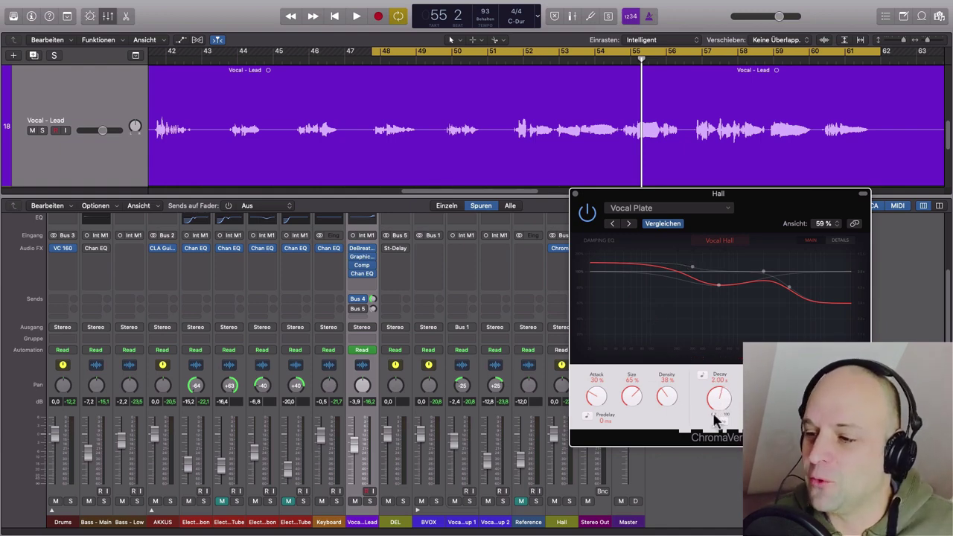
left_click_drag(714, 399, 715, 408)
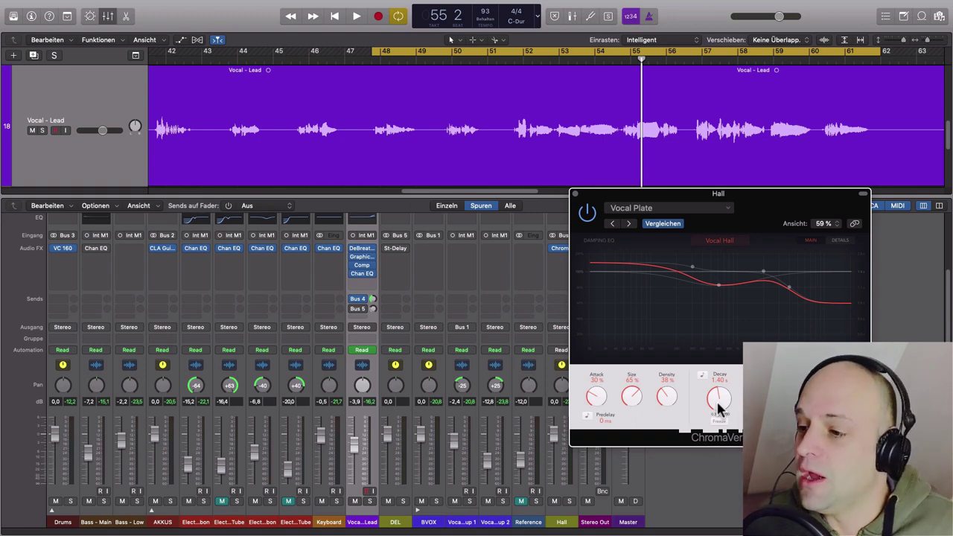
left_click_drag(717, 404, 717, 408)
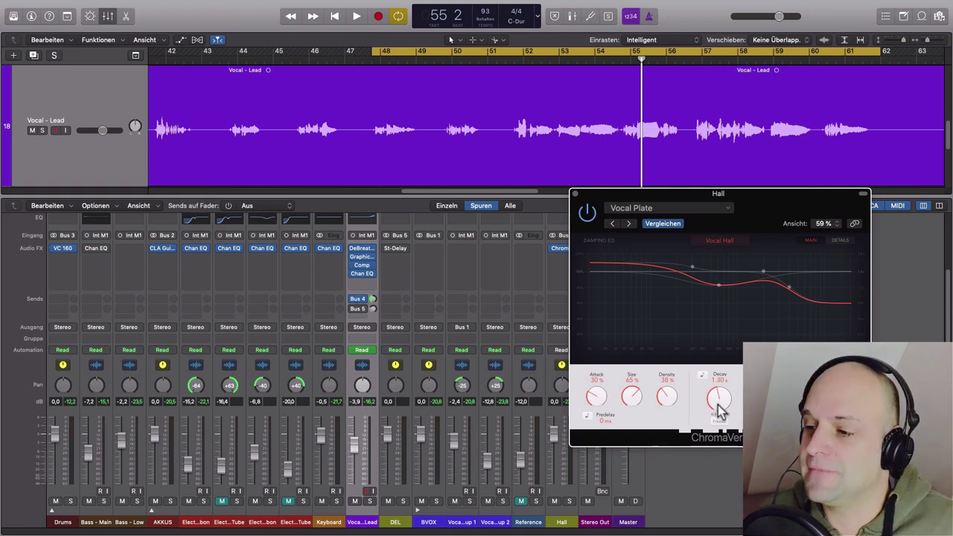
Step: Check the Bus 4 send level on Vocal - Lead and close the ChromaVerb window
left_click(373, 299)
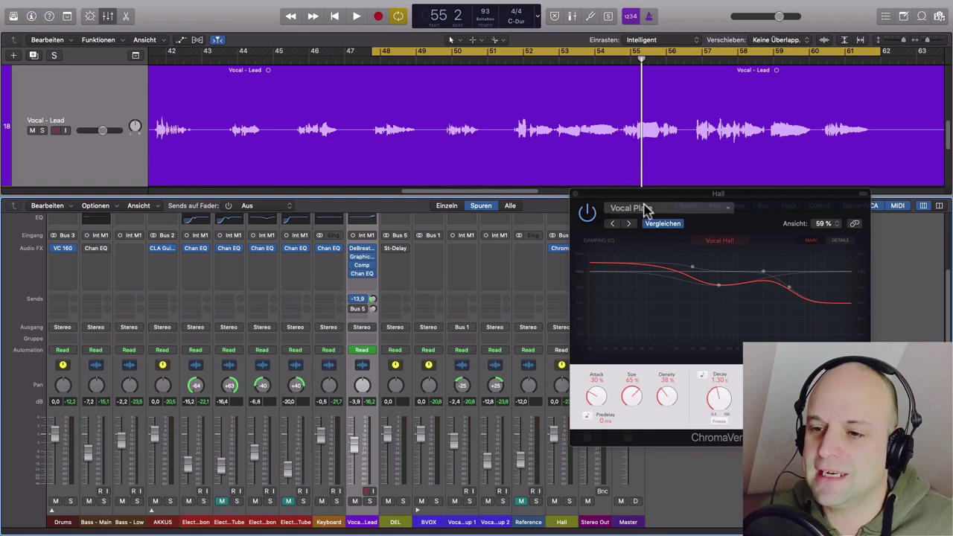
left_click_drag(655, 195, 661, 208)
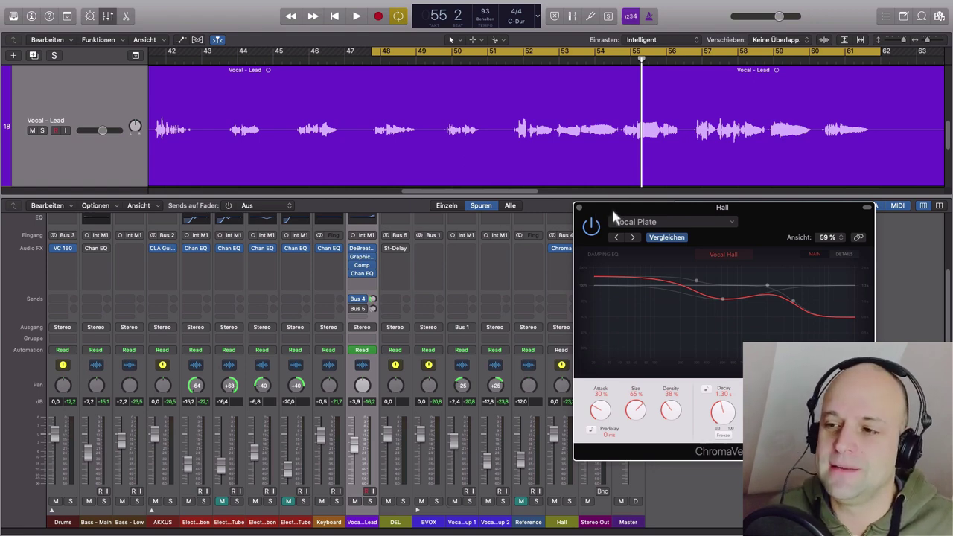
left_click_drag(612, 207, 566, 210)
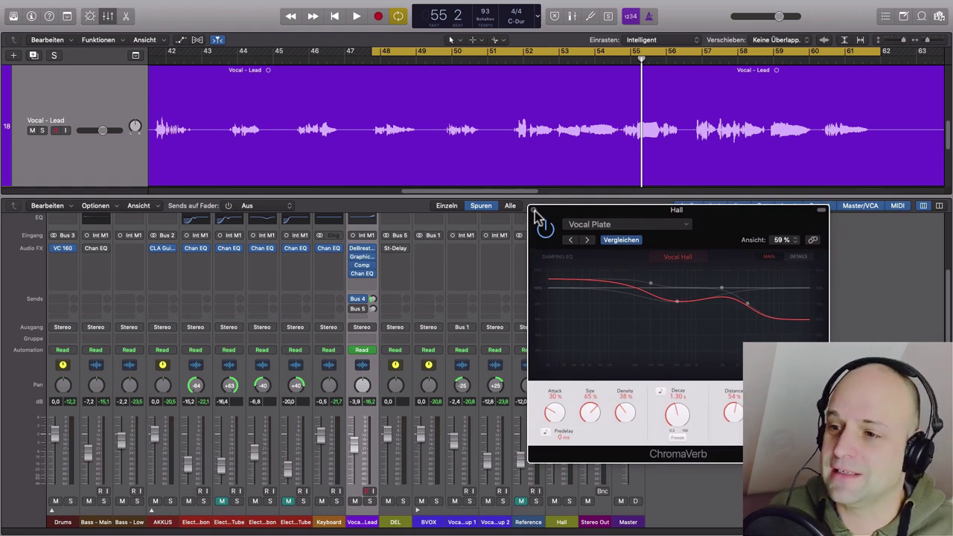
left_click(534, 211)
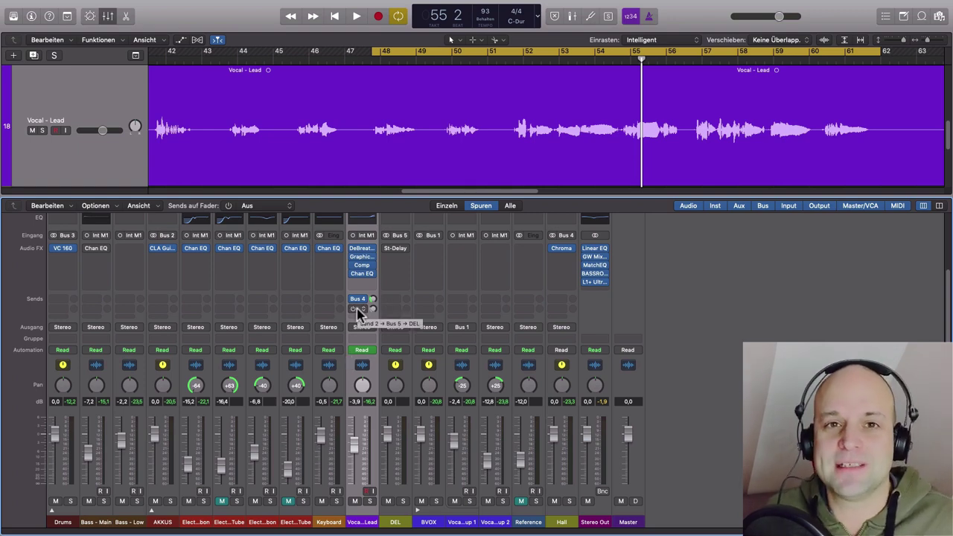
Step: Activate the Stereo Delay on DEL, enable the Bus 5 send on Vocal - Lead, and review the delay settings
left_click(396, 252)
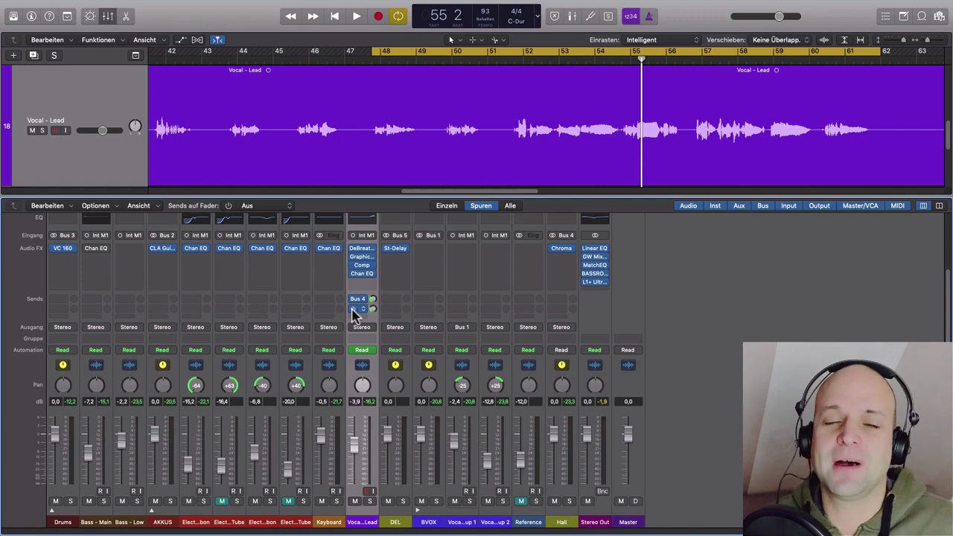
left_click(355, 312)
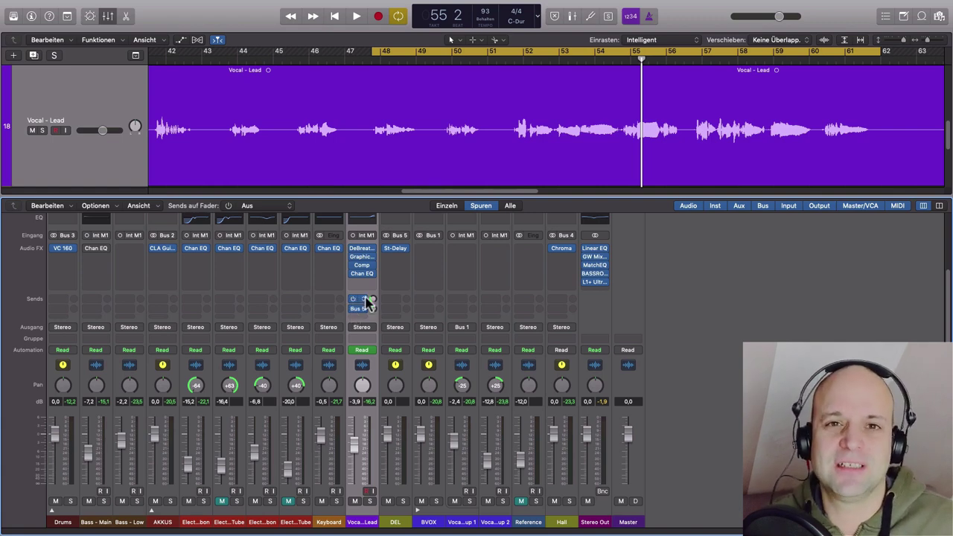
left_click(395, 252)
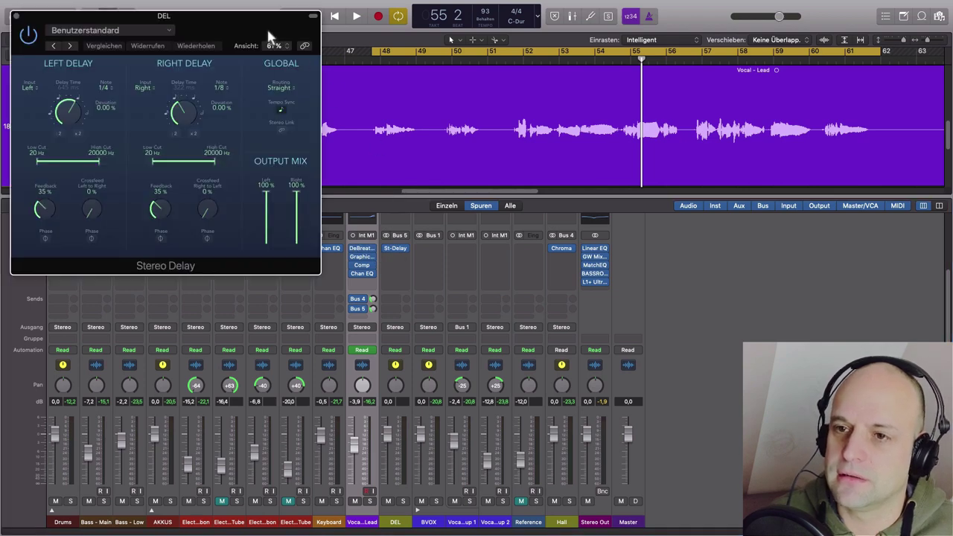
left_click_drag(270, 34, 454, 104)
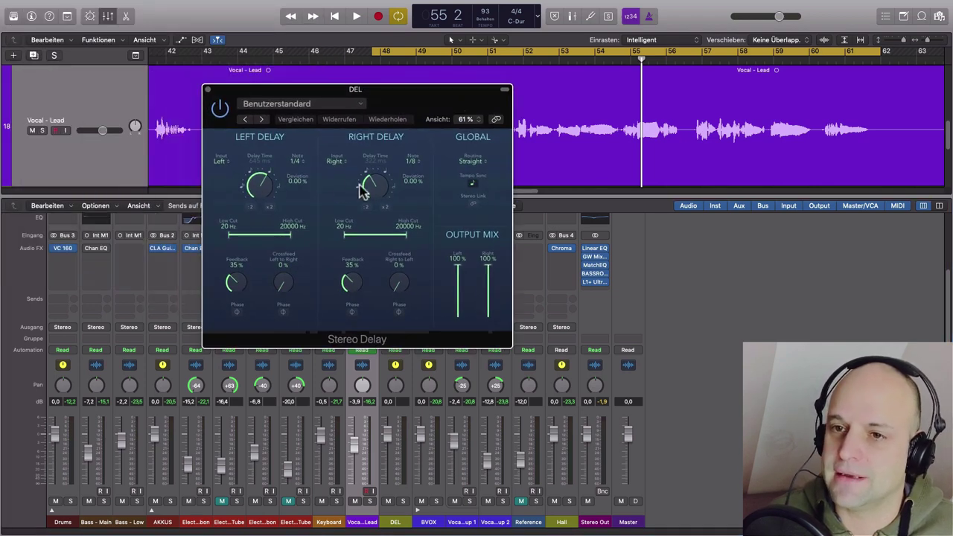
left_click(207, 88)
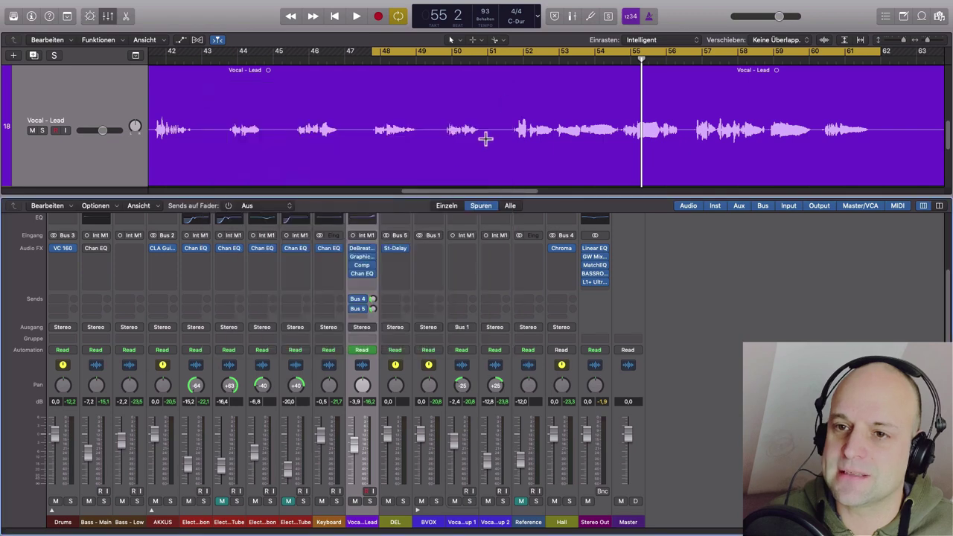
Step: Play Vocal - Lead in solo from bar 51 to hear the reverb and delay together
left_click(490, 59)
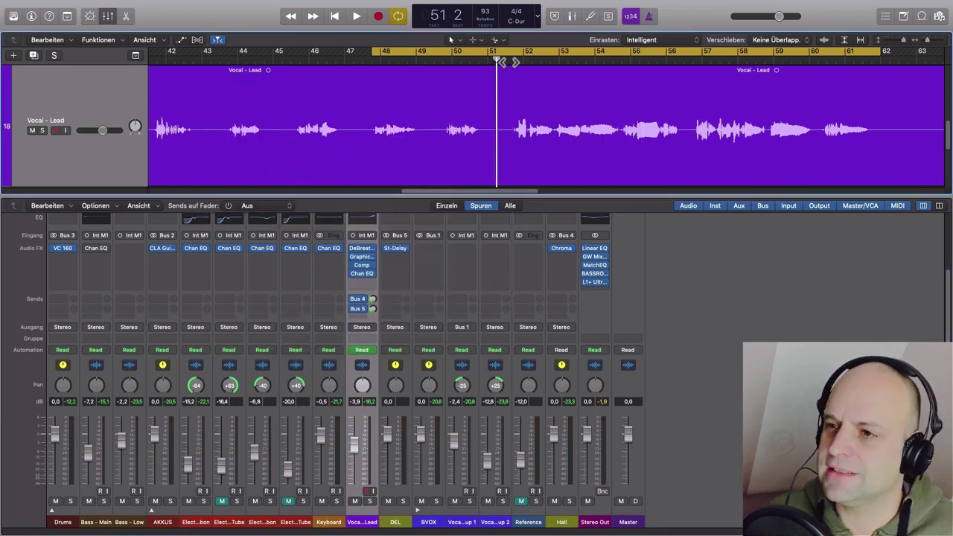
left_click(370, 501)
key("space")
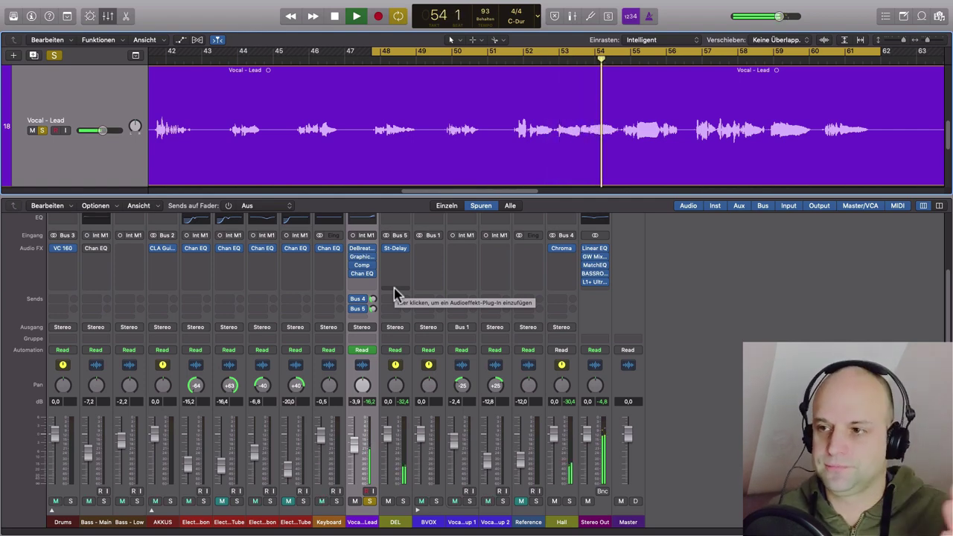
Step: Take Vocal - Lead out of solo, listen to its reverb and delay in the full mix, and stop playback
left_click(370, 501)
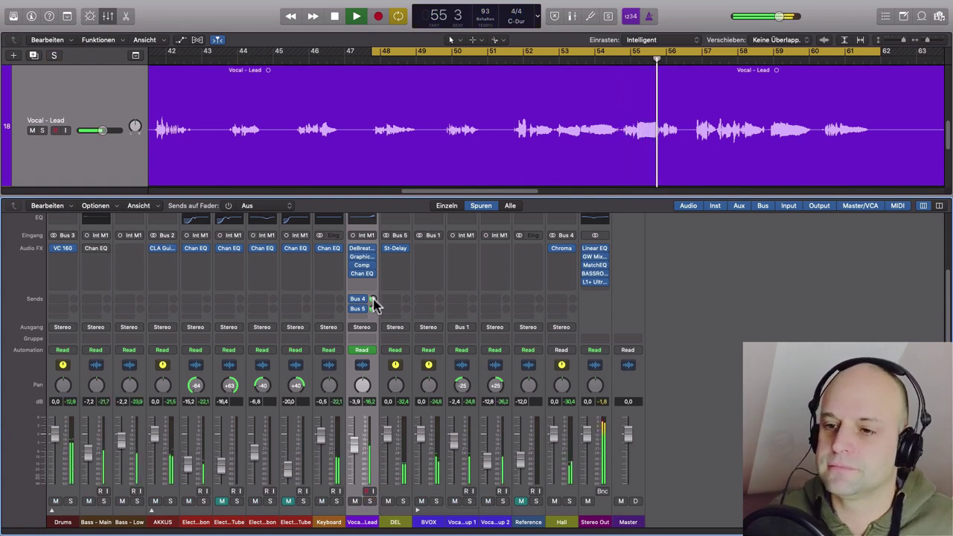
mouse_move(373, 300)
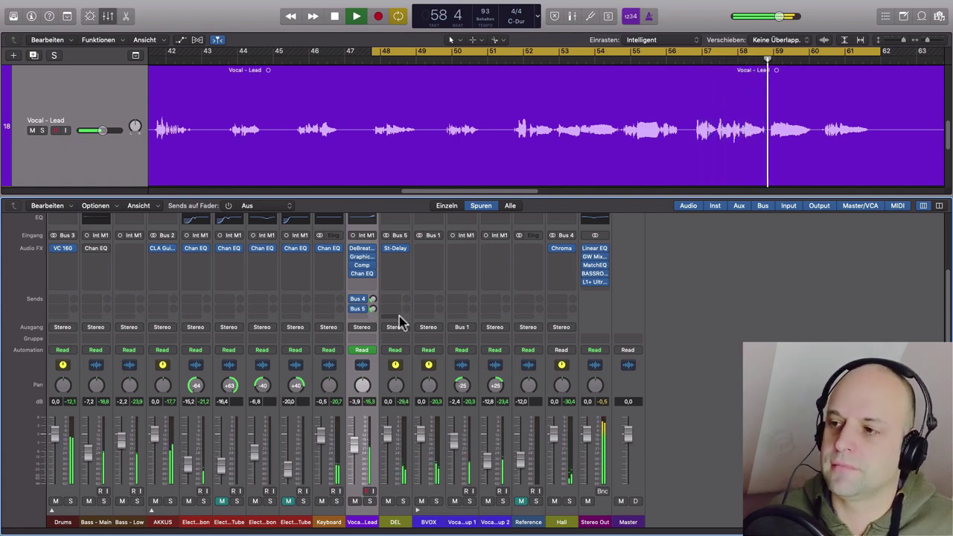
key("space")
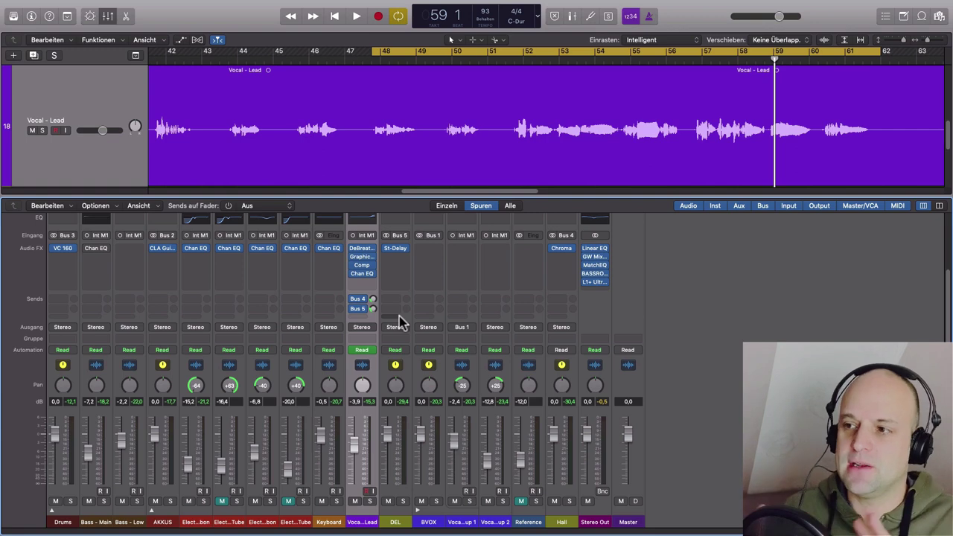
Step: Insert the mono HOFA IQ-DeEsser after the Channel EQ on Vocal - Lead
left_click(364, 281)
mouse_move(377, 476)
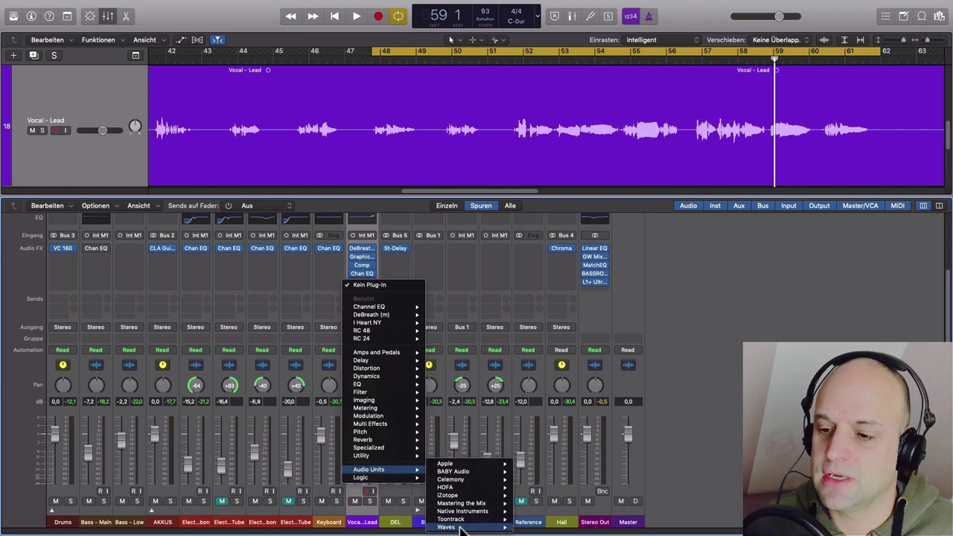
mouse_move(468, 493)
mouse_move(555, 511)
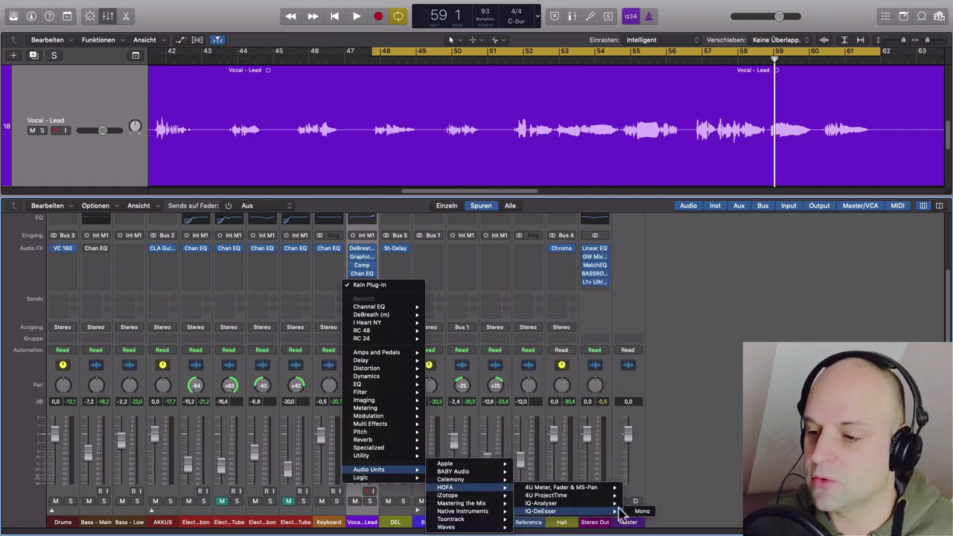
left_click(646, 512)
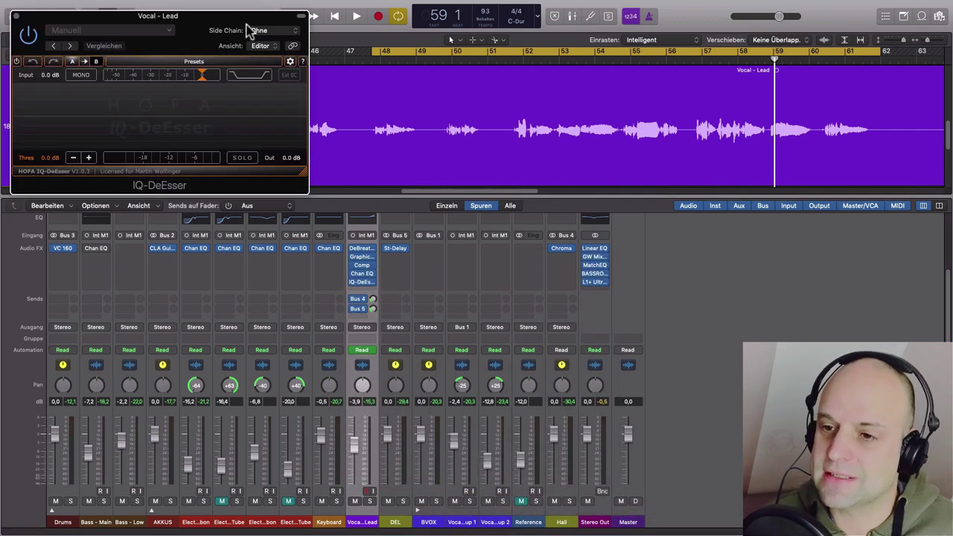
Step: Play Vocal - Lead in solo from around bar 52 and lower the IQ-DeEsser threshold to -22.9 dB
left_click_drag(246, 25, 303, 148)
left_click(370, 501)
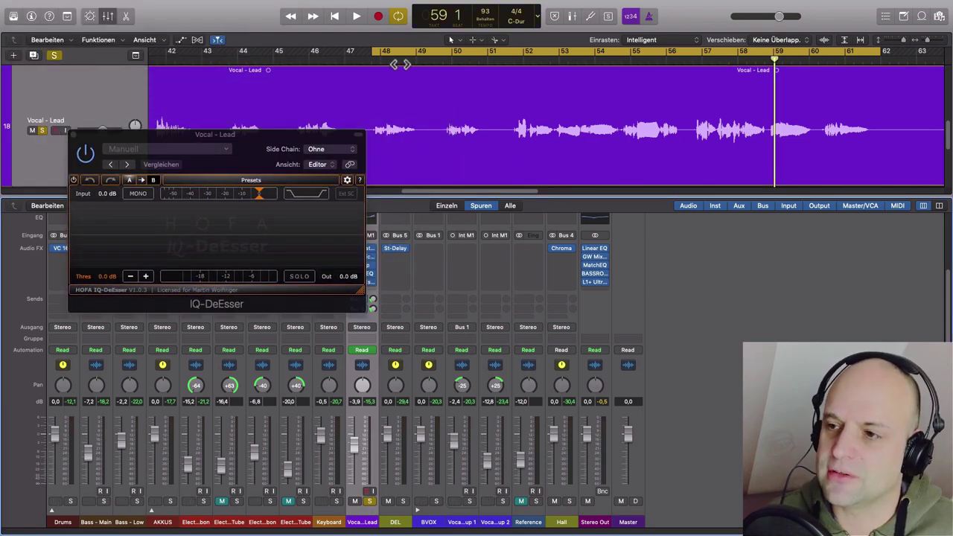
left_click(555, 51)
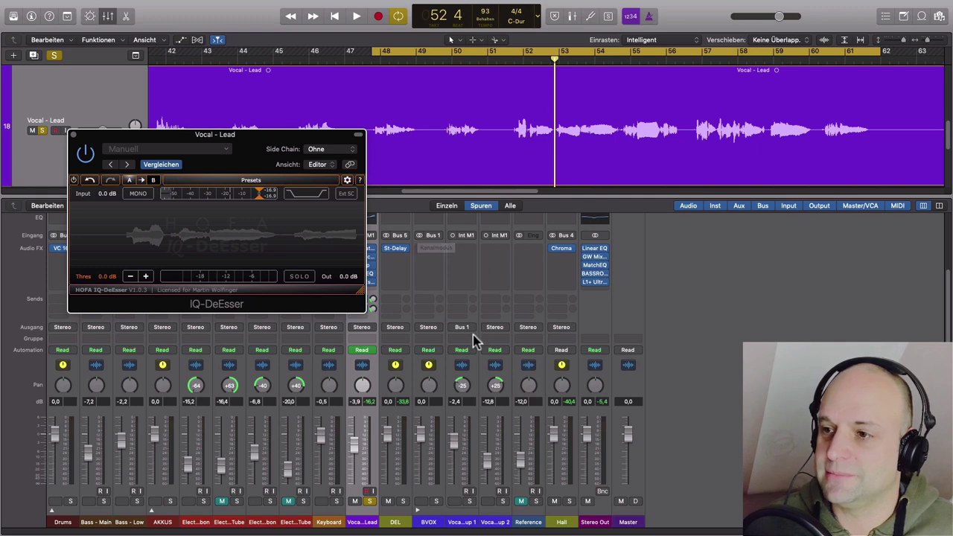
left_click_drag(260, 203, 238, 201)
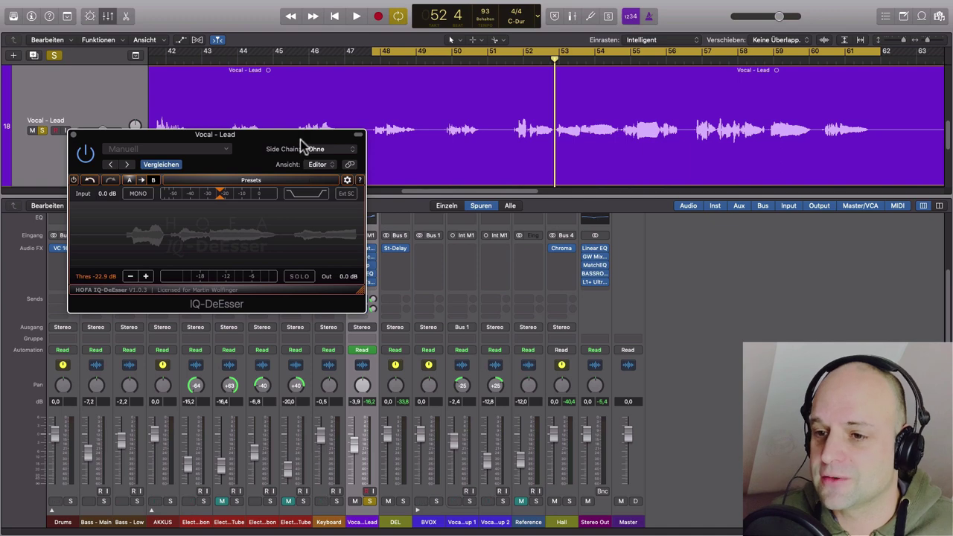
Step: Lower the IQ-DeEsser threshold to -38.7 dB during solo playback of Vocal - Lead, close the plug-in and listen again
left_click_drag(300, 138, 236, 137)
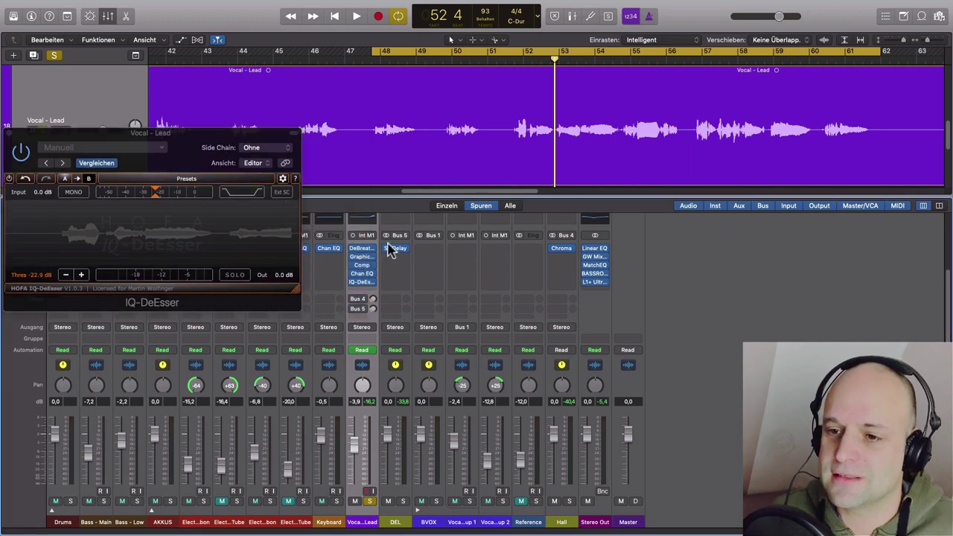
key("space")
left_click(531, 52)
left_click_drag(215, 145, 430, 170)
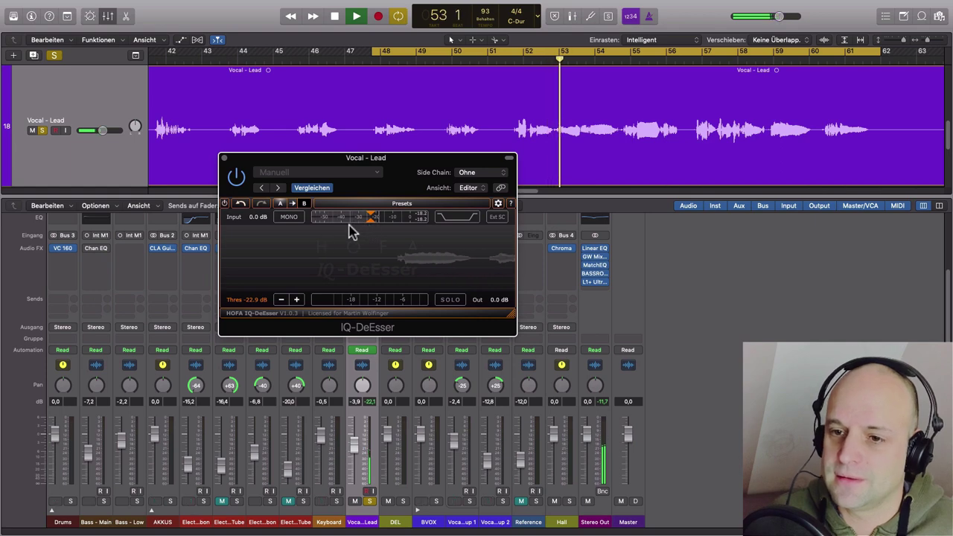
left_click_drag(370, 216, 343, 223)
key("space")
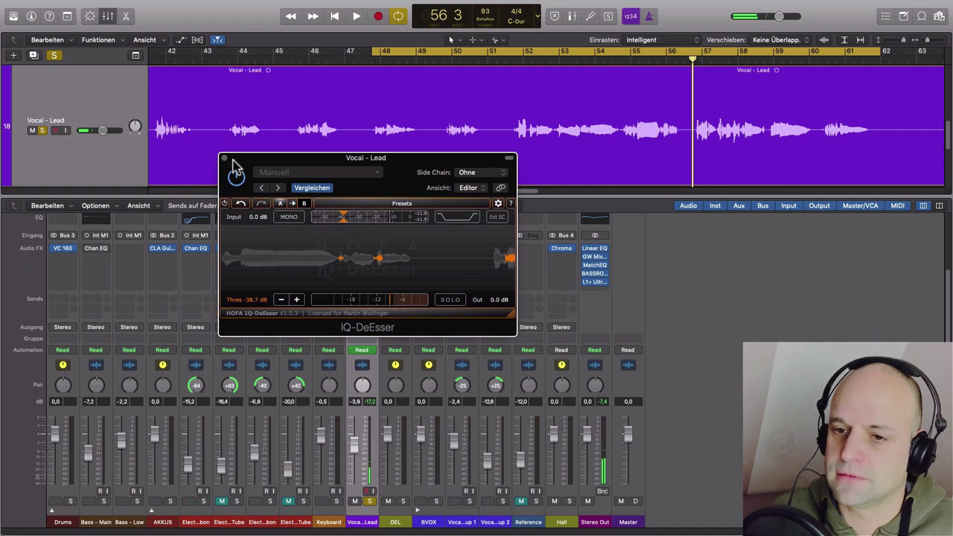
left_click(223, 157)
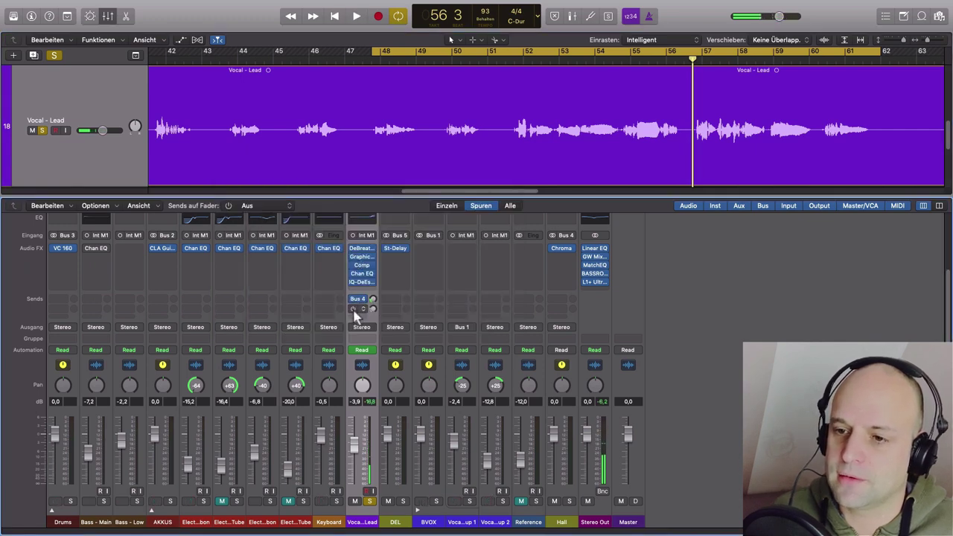
key("space")
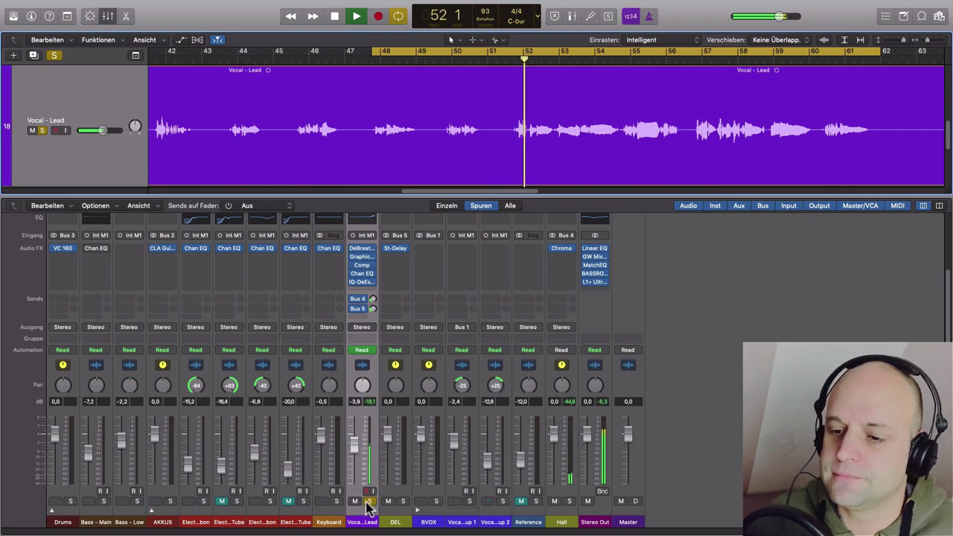
key("space")
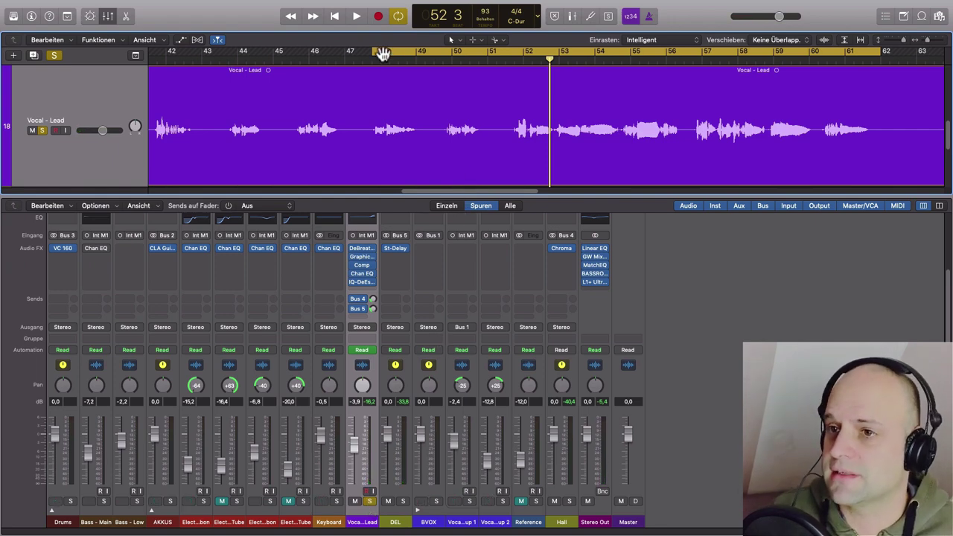
Step: Extend the cycle range back to before bar 42 and take Vocal - Lead out of solo
left_click_drag(372, 51, 126, 134)
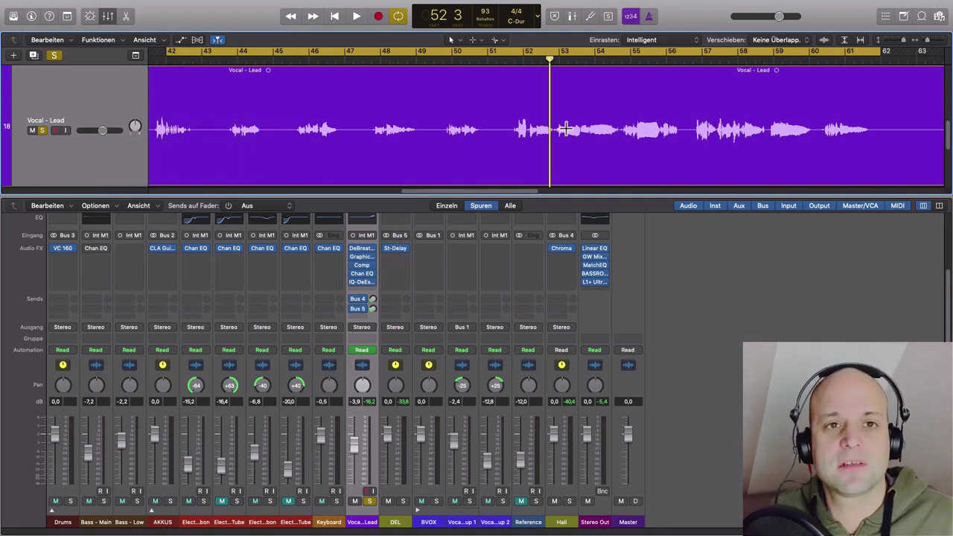
left_click(369, 501)
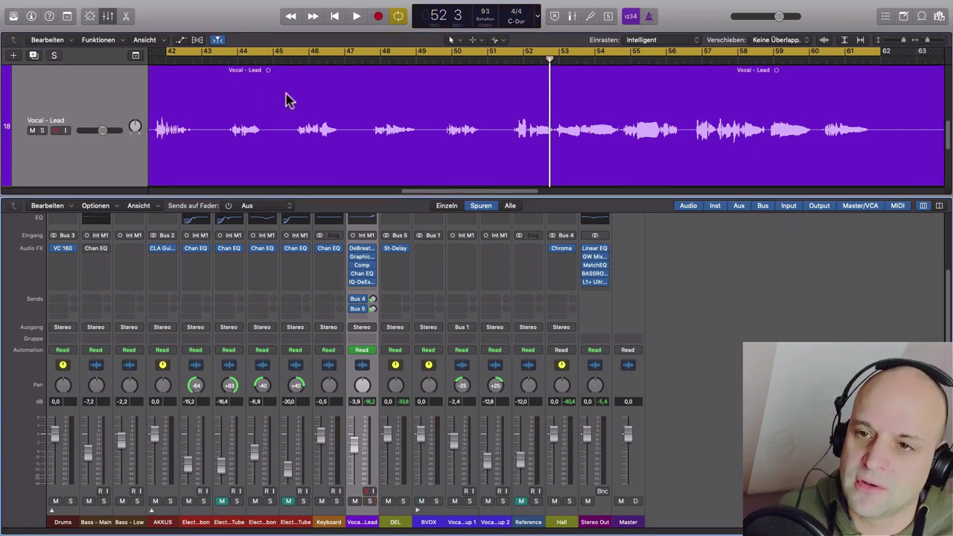
Step: Play the full mix from bar 42 and adjust the Bus 5 delay send level on Vocal - Lead
left_click(165, 62)
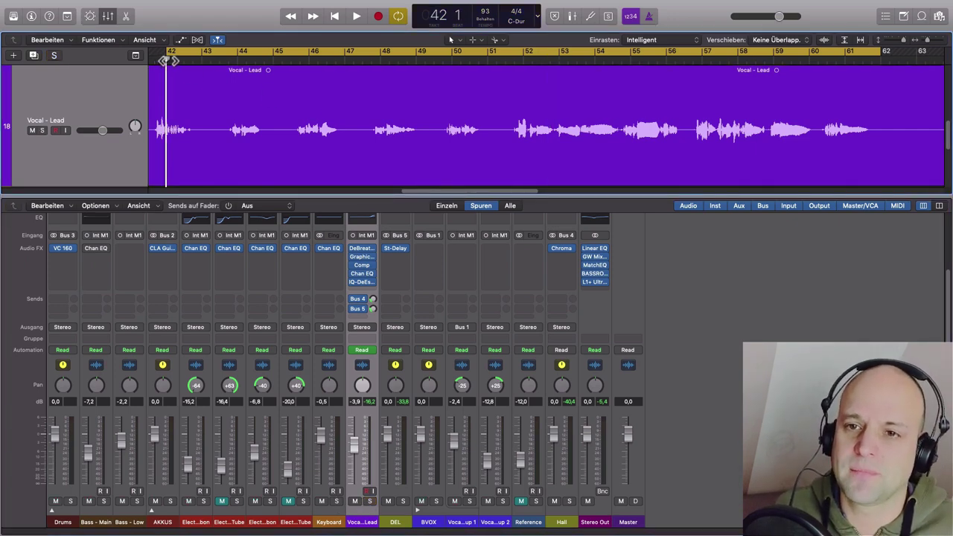
key("space")
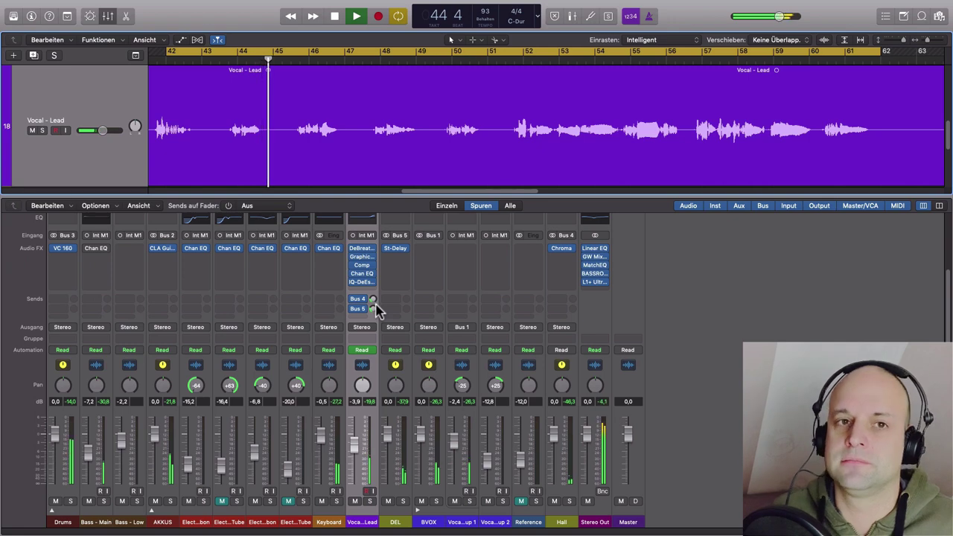
left_click_drag(373, 308, 373, 319)
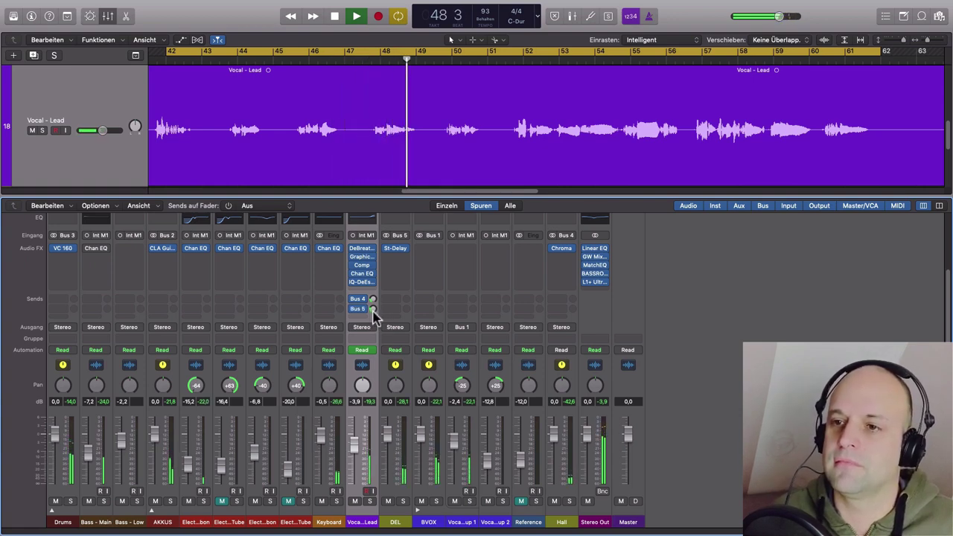
key("space")
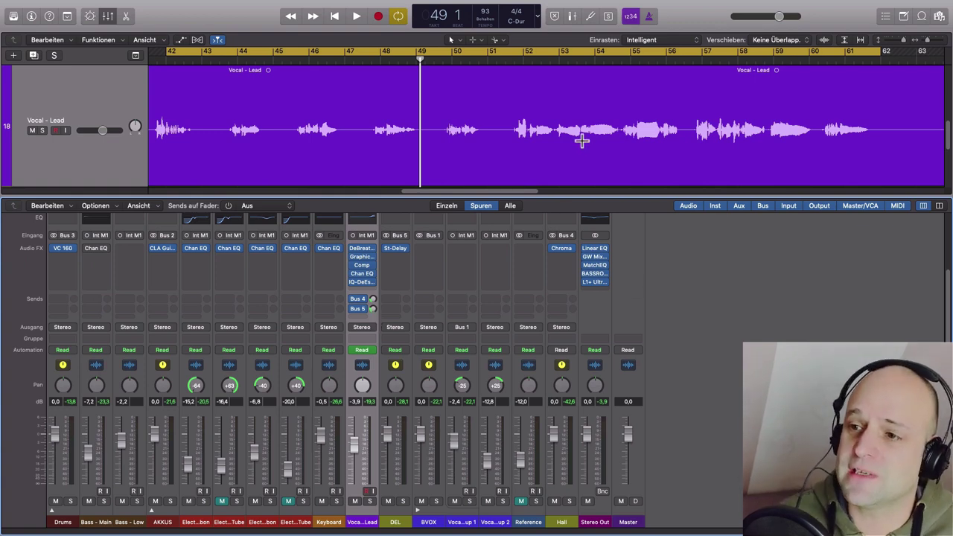
Step: Turn off cycle mode, show the track automation, and set the DEL channel's automation mode to Latch
scroll(573, 137, "right", 5)
left_click(358, 52)
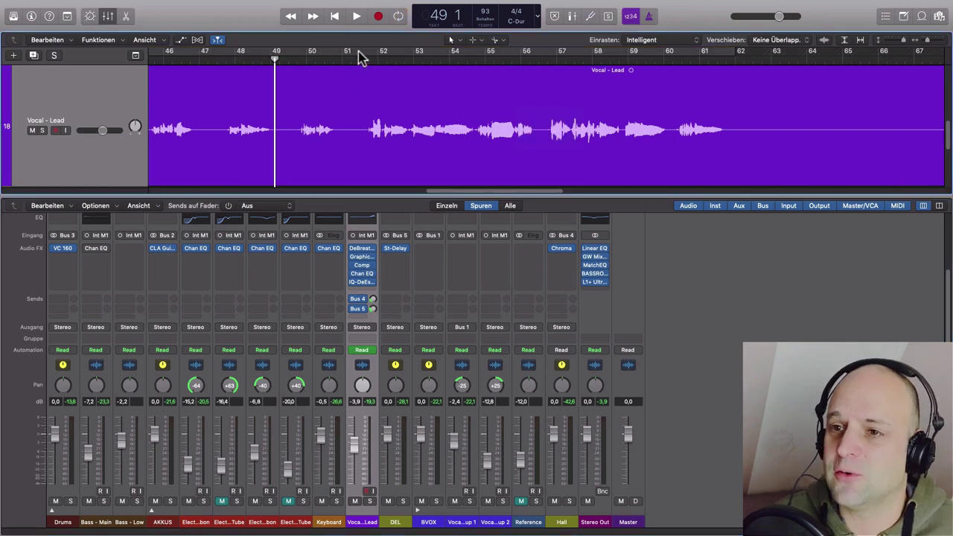
left_click(361, 60)
key("a")
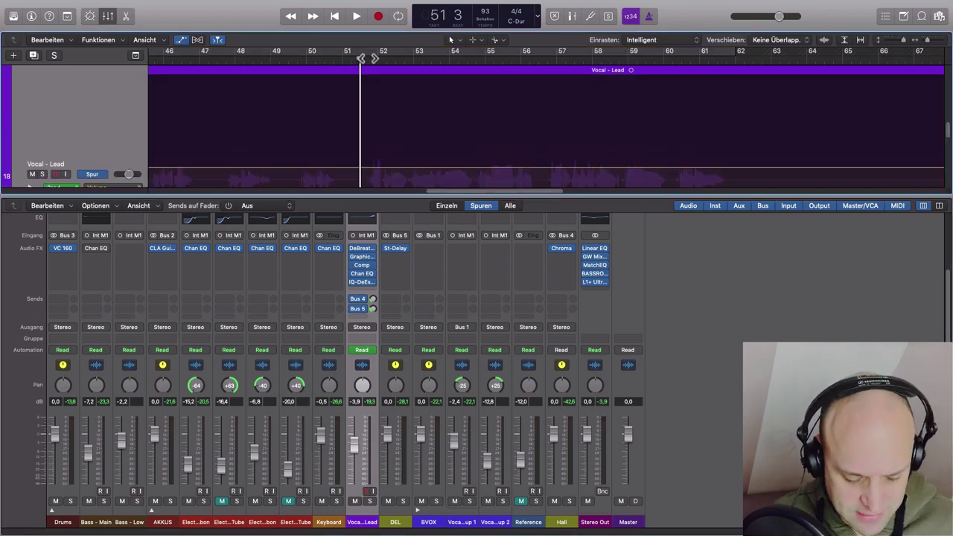
left_click(400, 351)
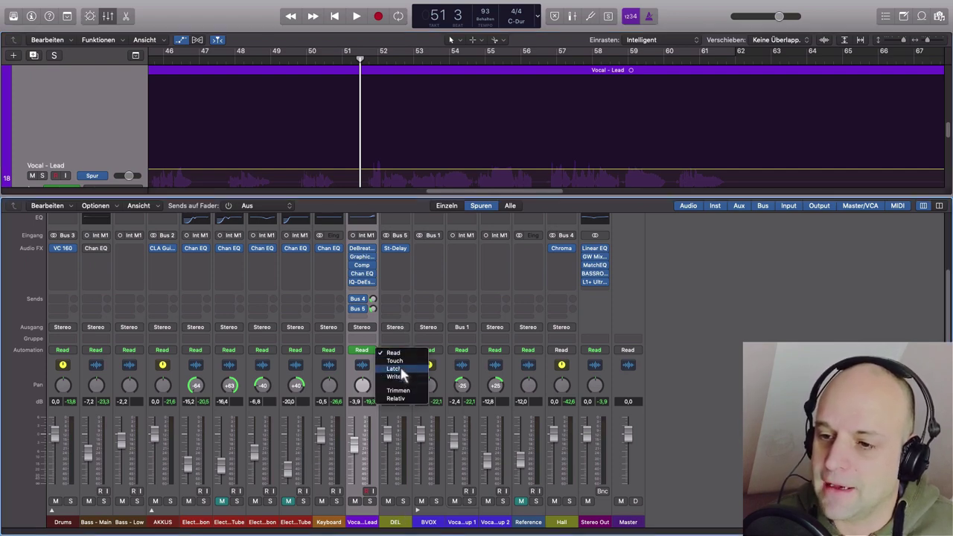
left_click(401, 368)
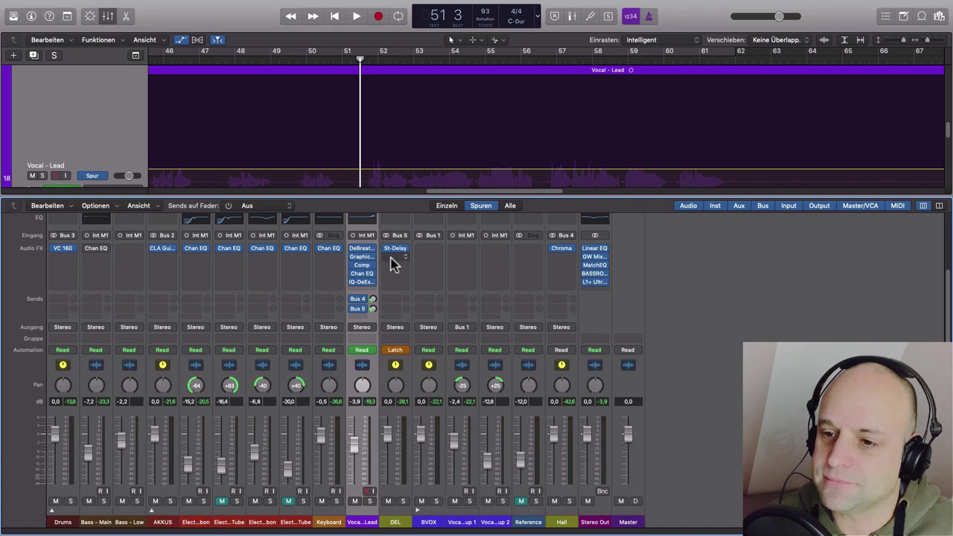
Step: Bypass St-Delay on the DEL channel and place the playhead at 49 2
mouse_move(388, 252)
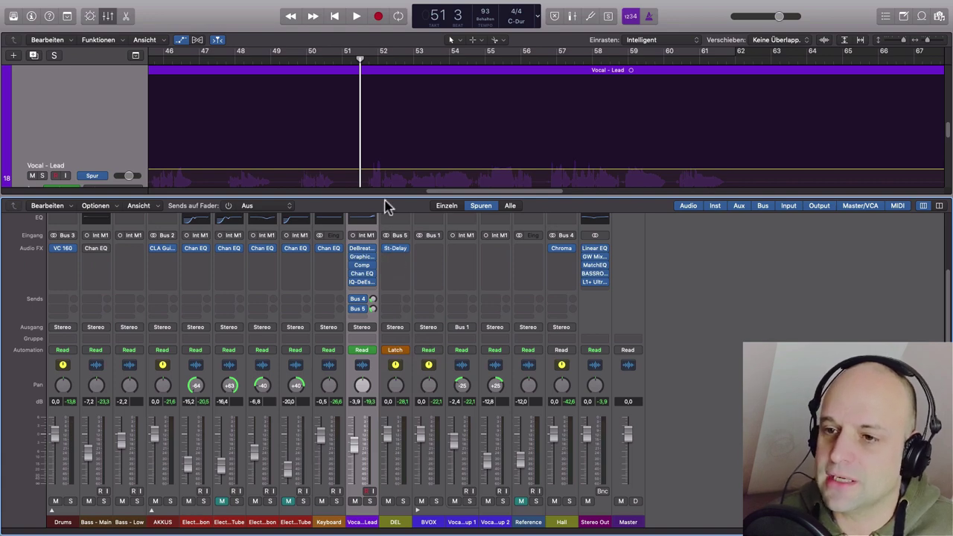
scroll(394, 149, "left", 3)
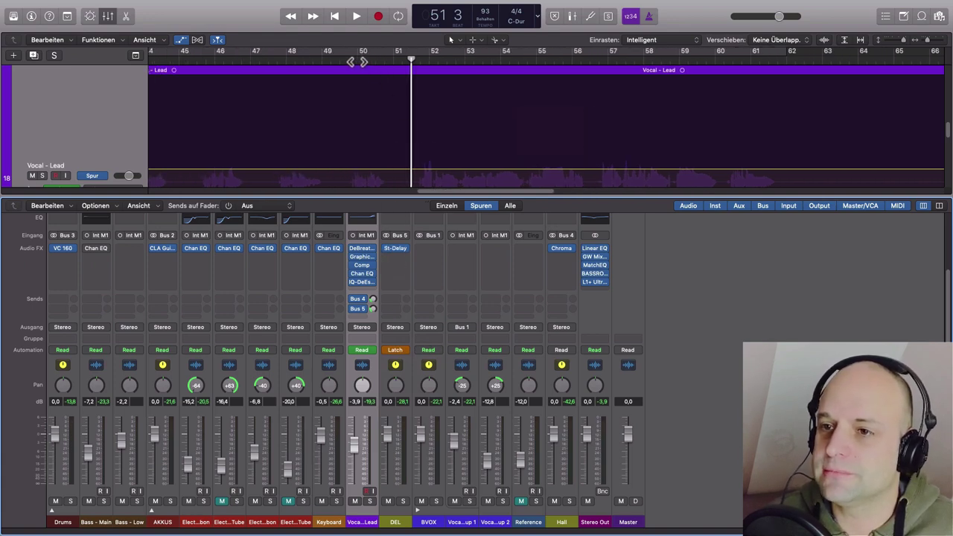
left_click(357, 54)
mouse_move(391, 254)
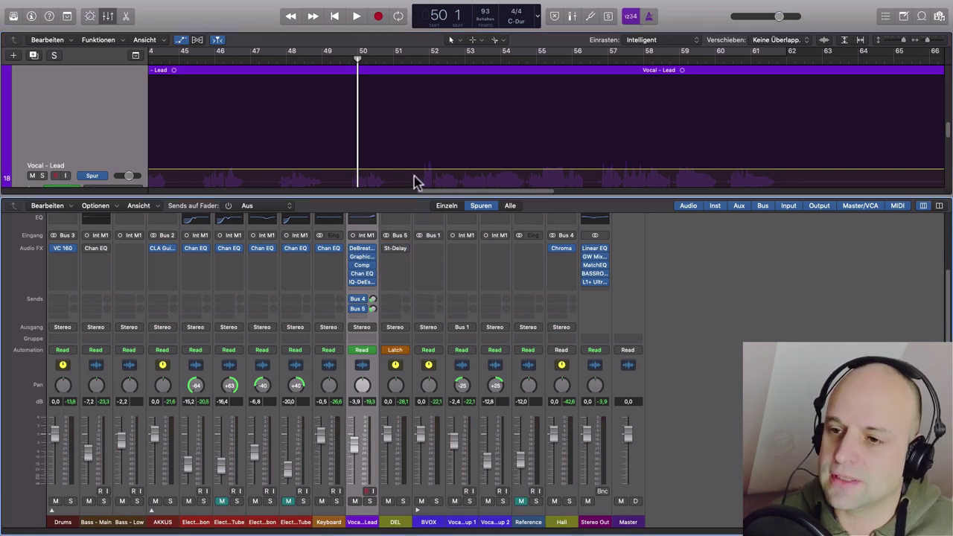
scroll(415, 176, "down", 2)
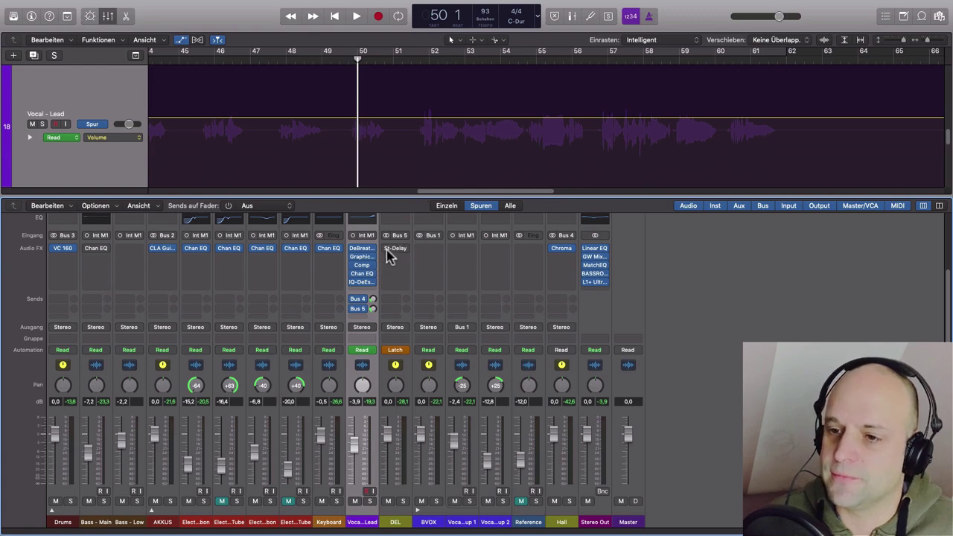
left_click(331, 58)
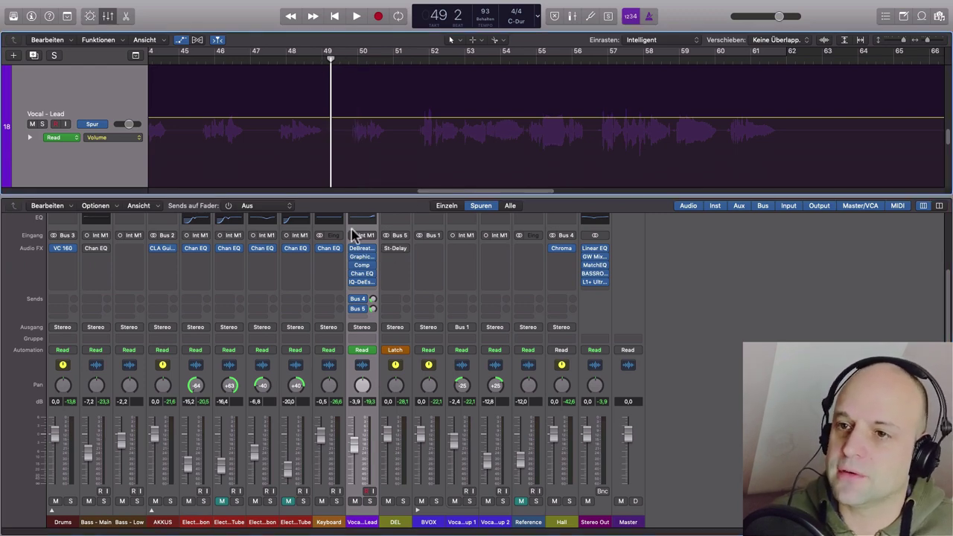
Step: Play the song, switch St-Delay back on at bar 51 to write its bypass automation, and bring the DEL lane into view
key("space")
mouse_move(386, 251)
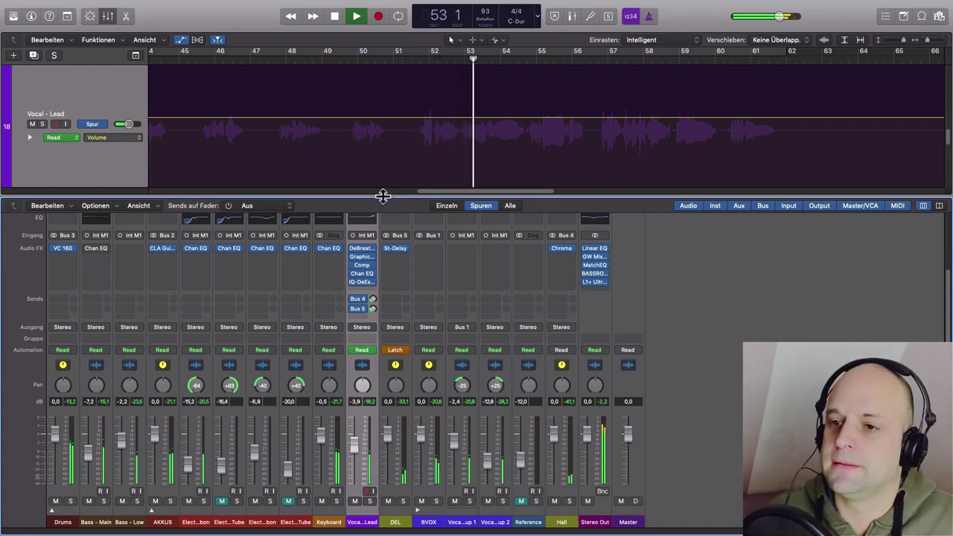
left_click_drag(382, 197, 411, 301)
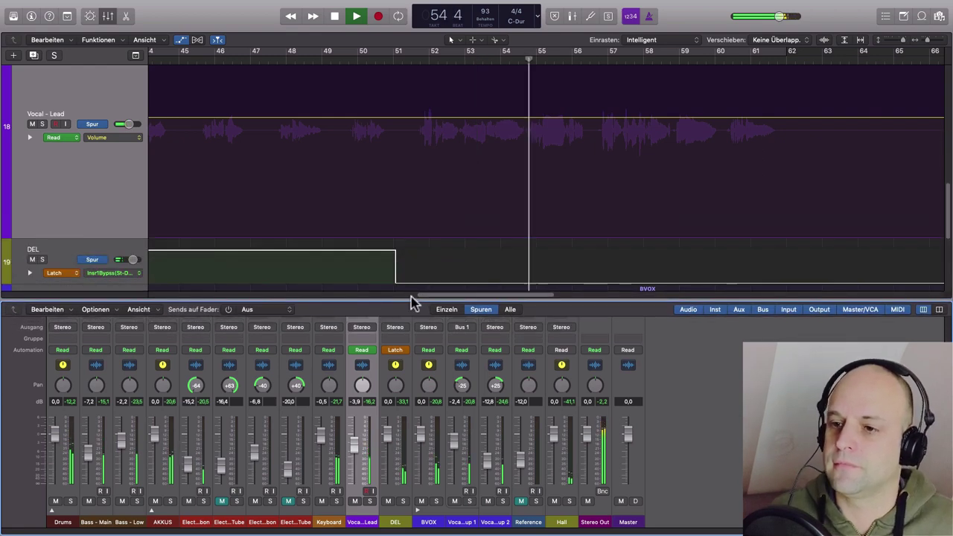
scroll(547, 266, "down", 1)
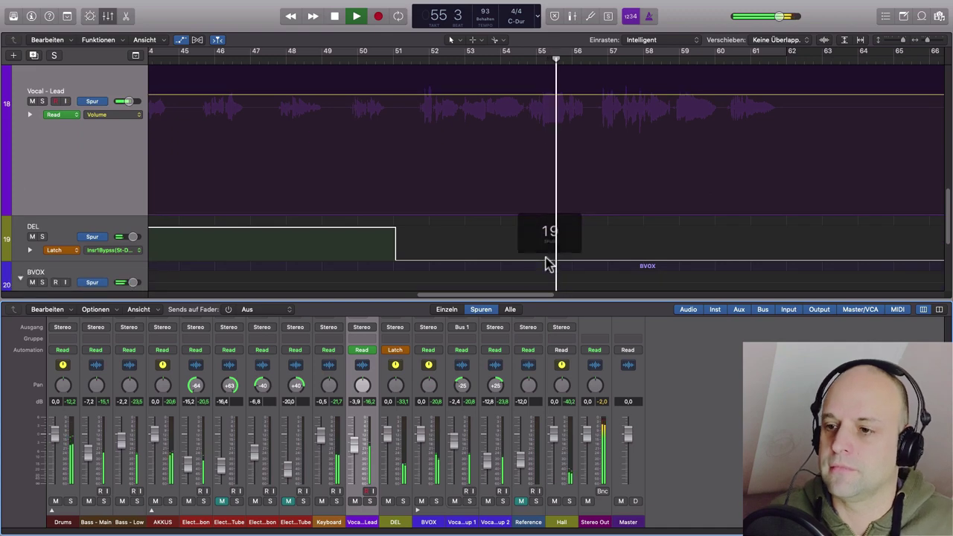
Step: Stop playback and return the DEL channel's automation mode to Read
key("space")
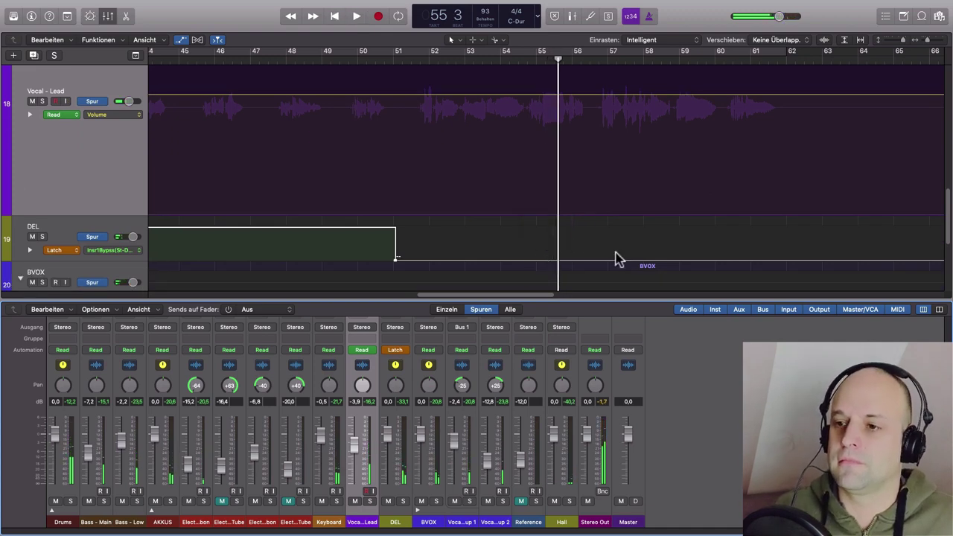
left_click(397, 350)
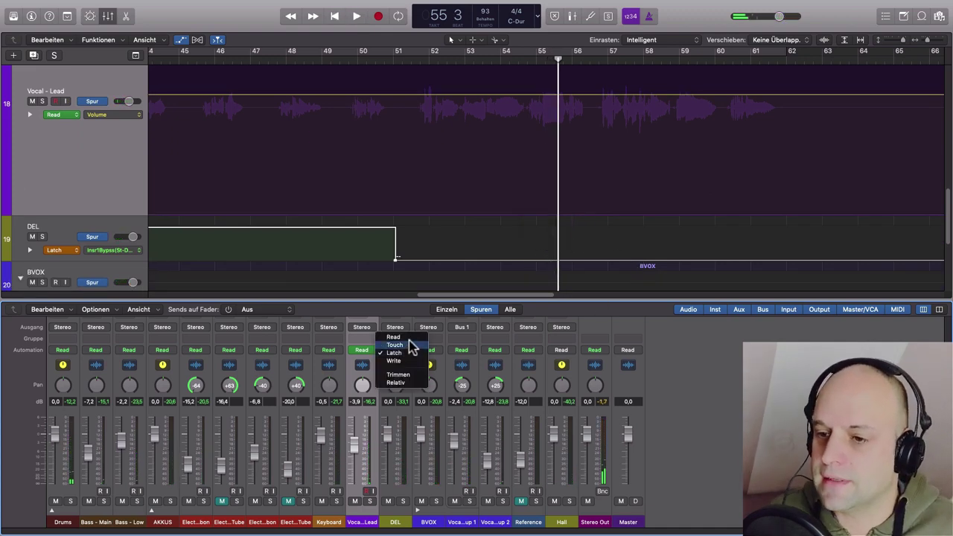
left_click(408, 339)
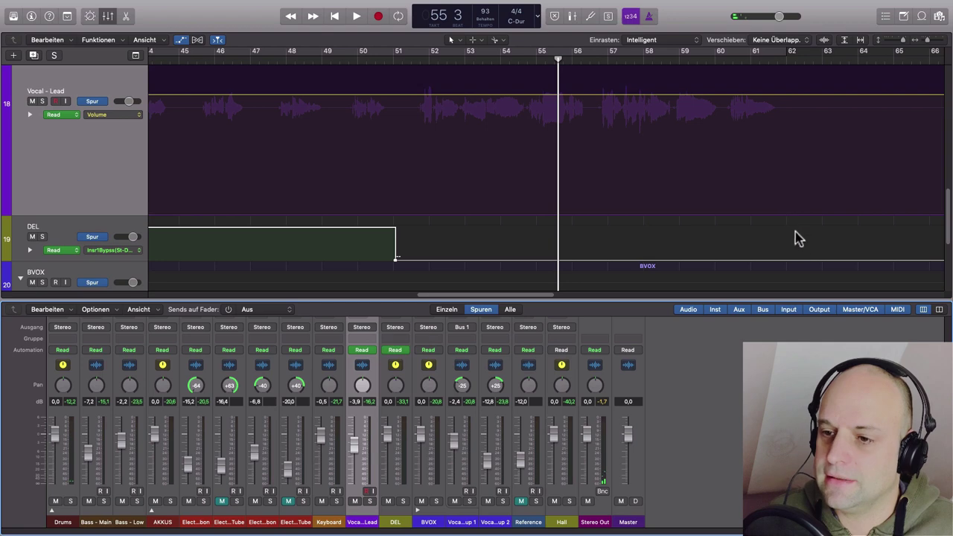
Step: Add points near bar 63 in DEL's St-Delay bypass automation and set it to Bypassed from 63 2 2 49, keeping the delay active from bar 51
left_click(825, 262)
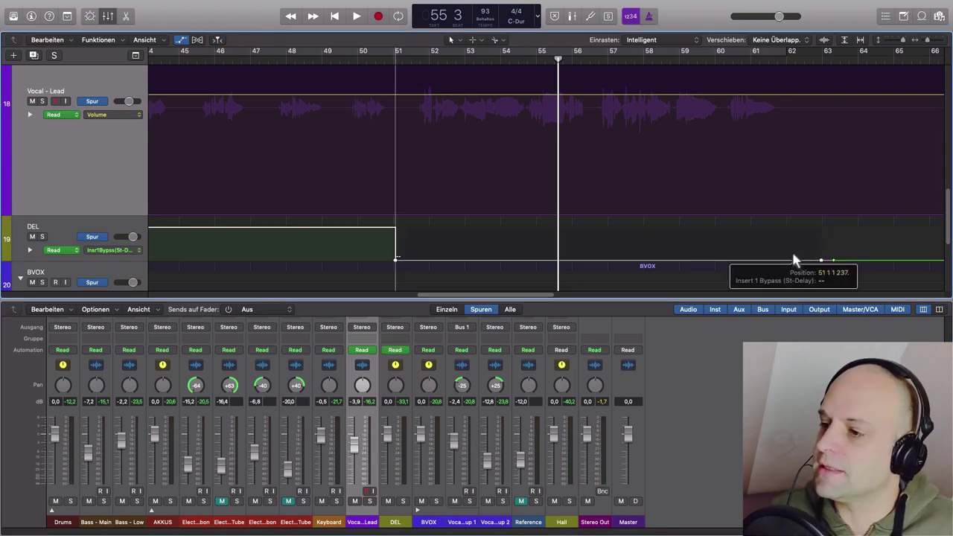
left_click_drag(795, 260, 790, 230)
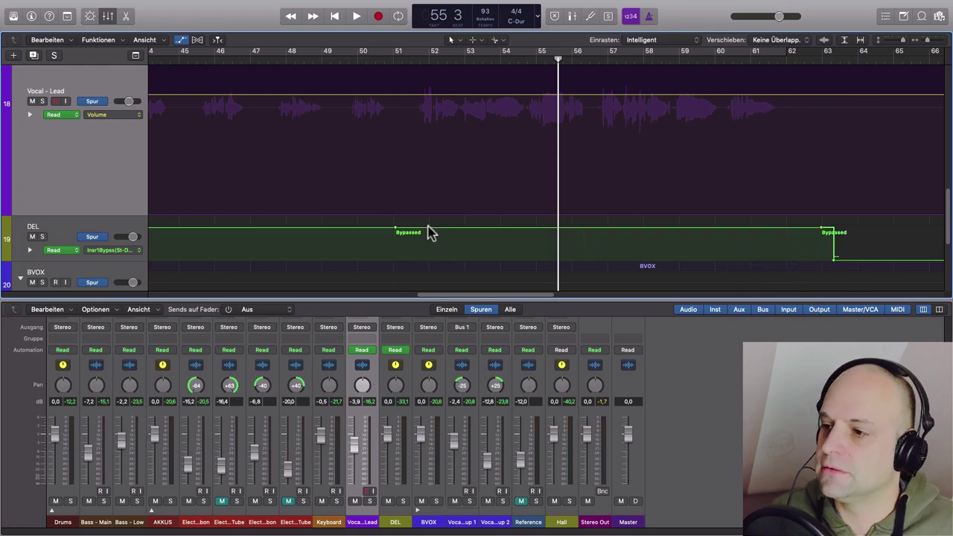
left_click_drag(430, 233, 429, 268)
left_click_drag(864, 266, 862, 232)
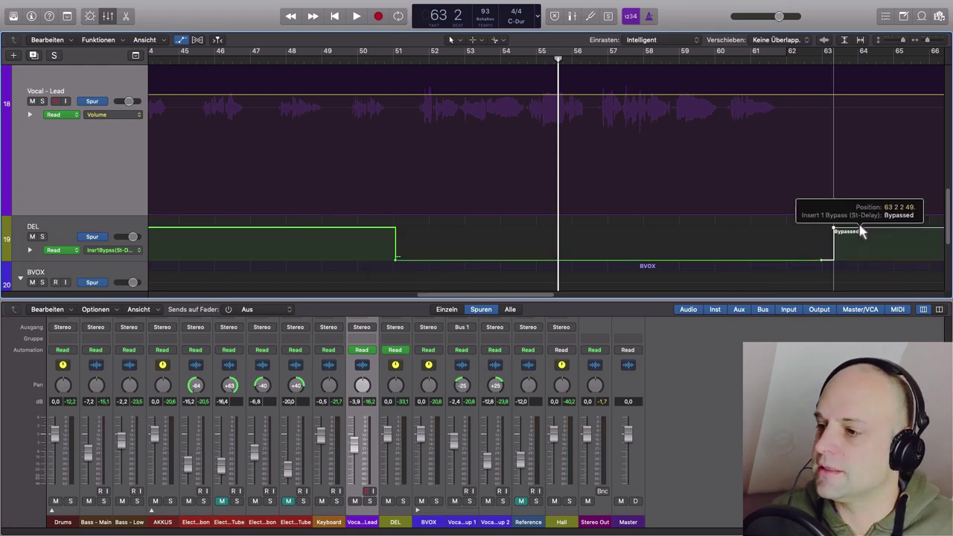